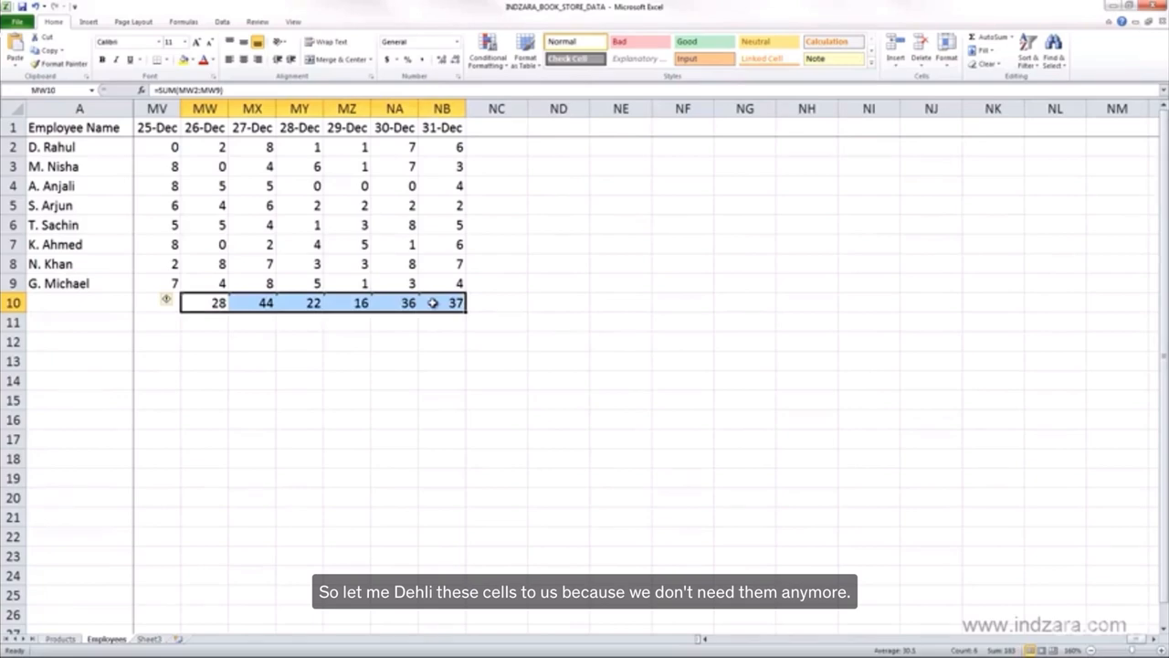
Step: Clear the totals in MW10:NB10 on the Employees sheet and view the first selling price formula in H2 of the Products sheet
key("Delete")
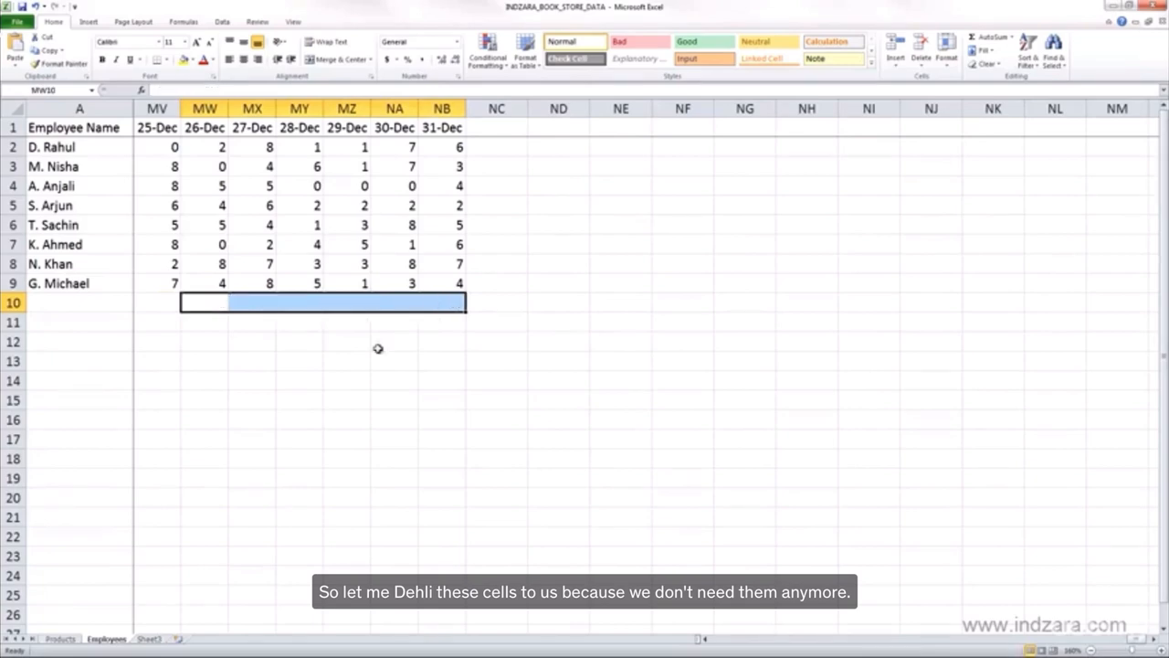
left_click(57, 638)
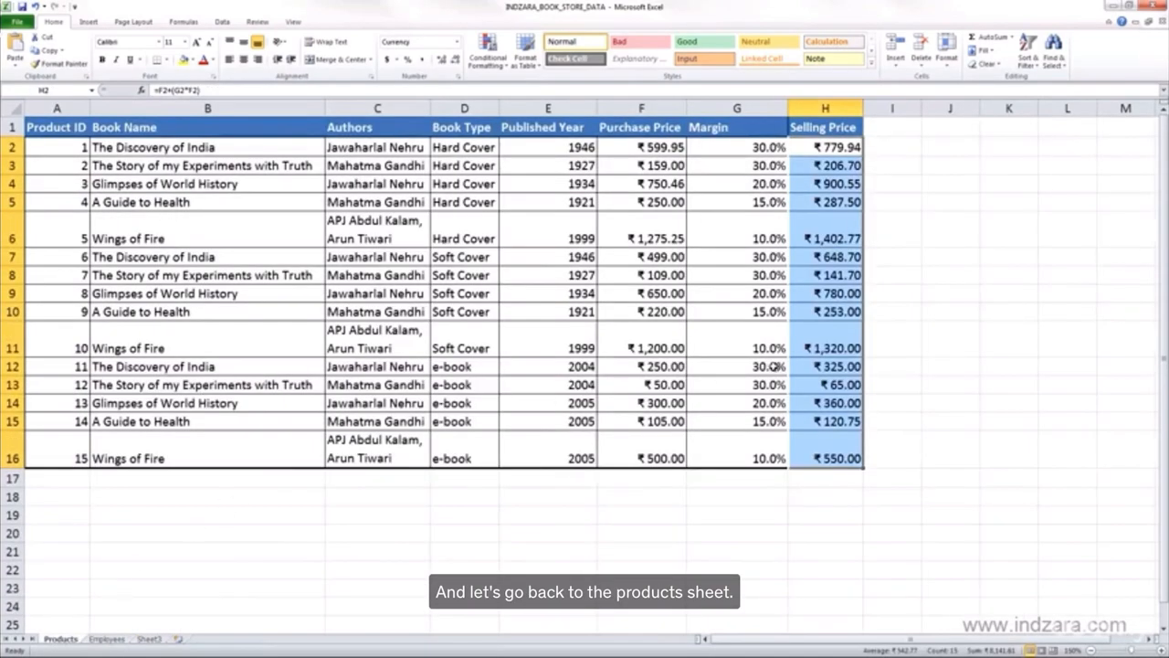
left_click(901, 288)
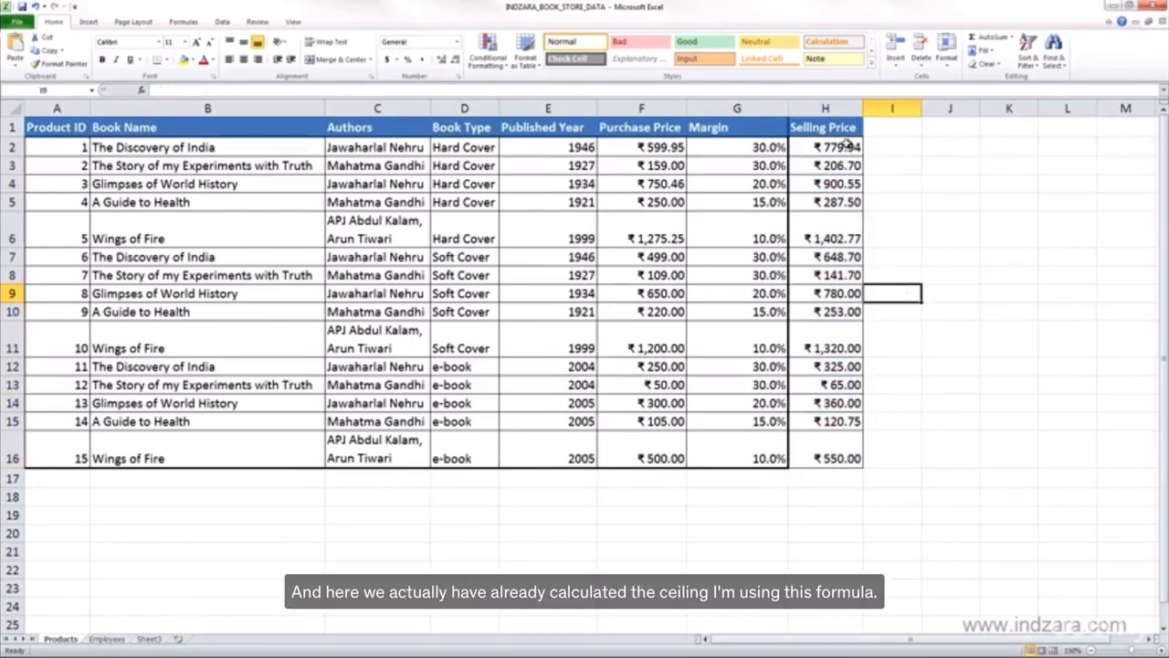
left_click(836, 147)
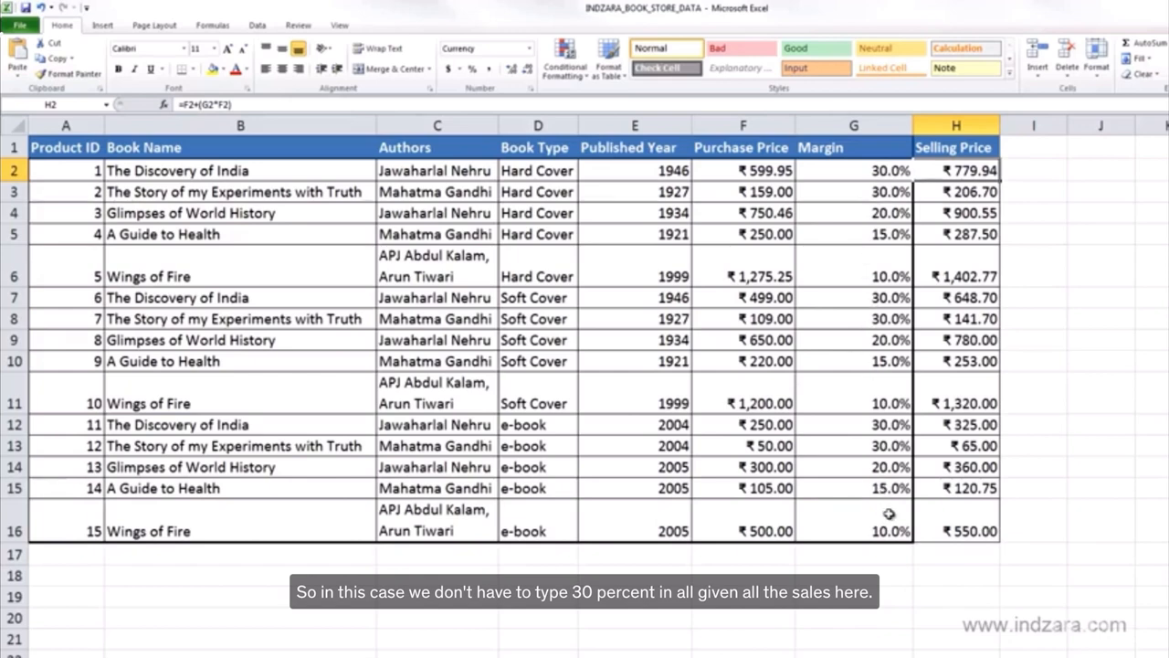
Step: Enter a 30% margin in cell I1, beside the Selling Price header
left_click(1041, 152)
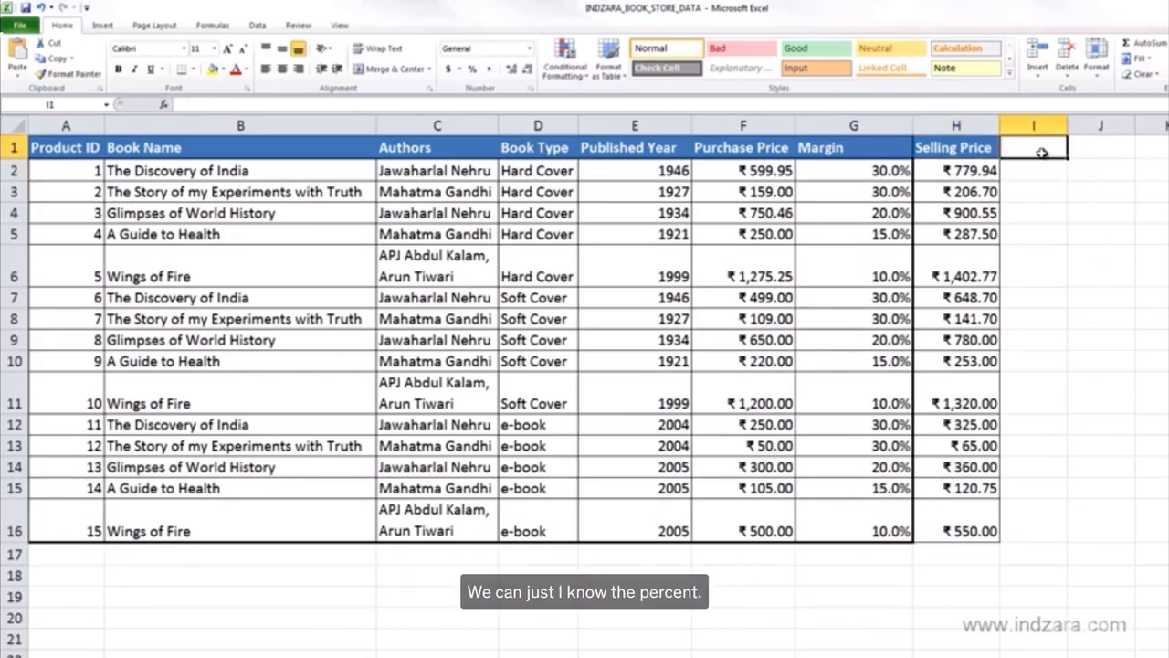
type("60%")
key("Return")
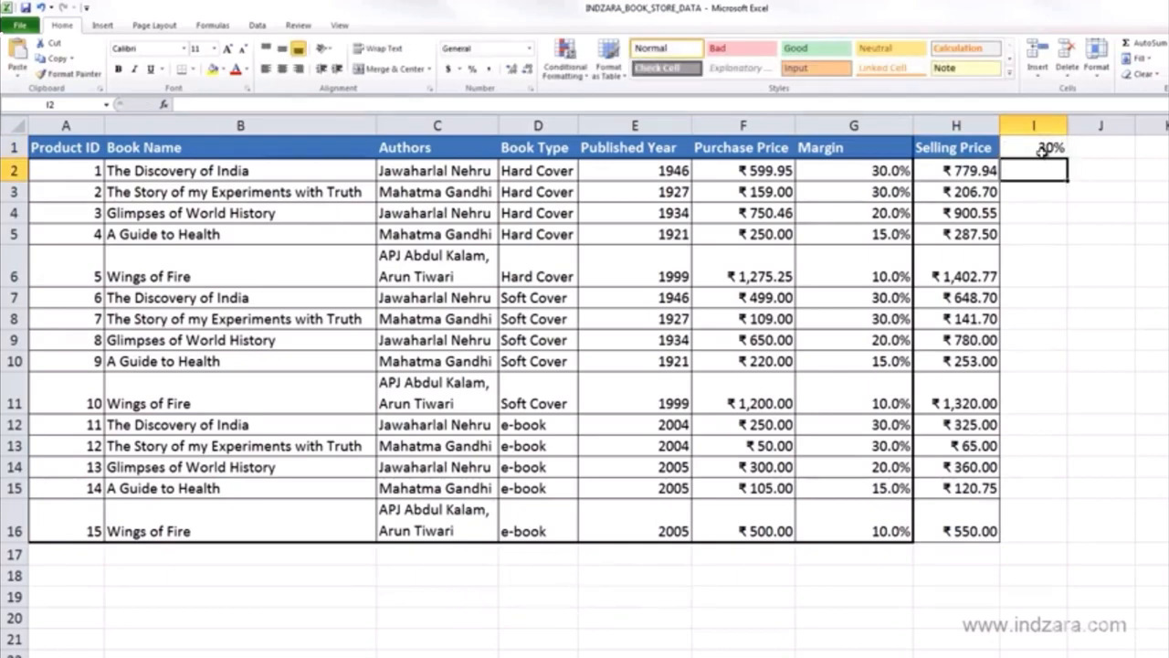
Step: Enter the formula =F2+(F2*I1) in cell I2 to calculate the first book's selling price from the shared margin
type("=")
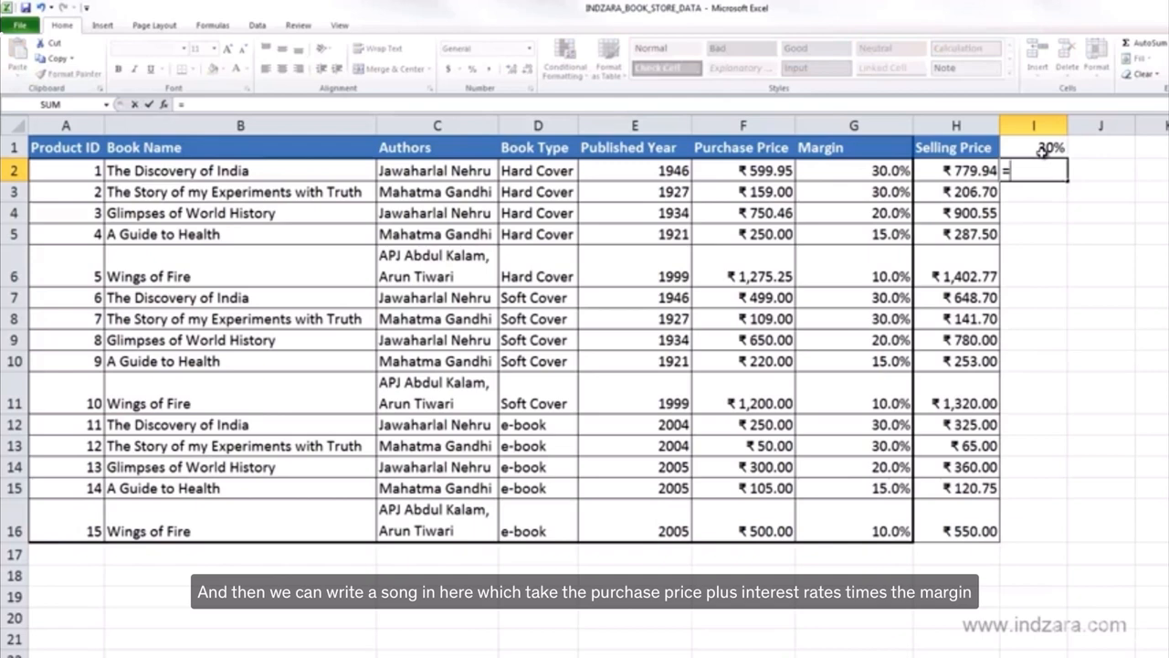
key("Left")
key("Left")
key("Left")
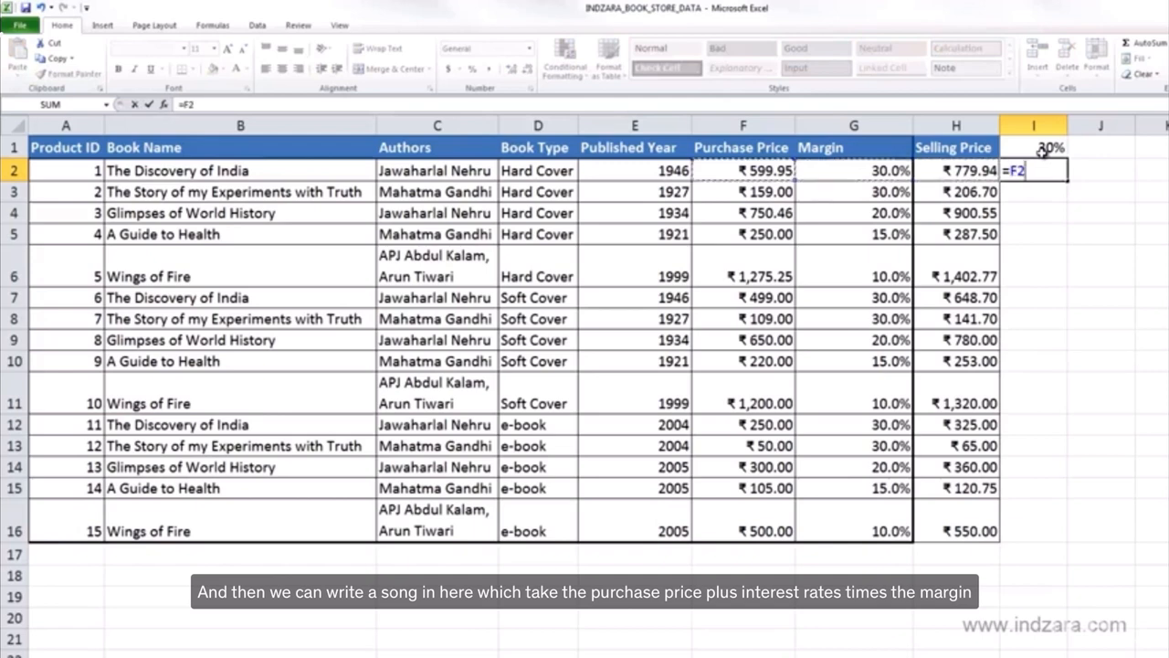
type("+(")
key("Left")
key("Left")
key("Left")
type("*")
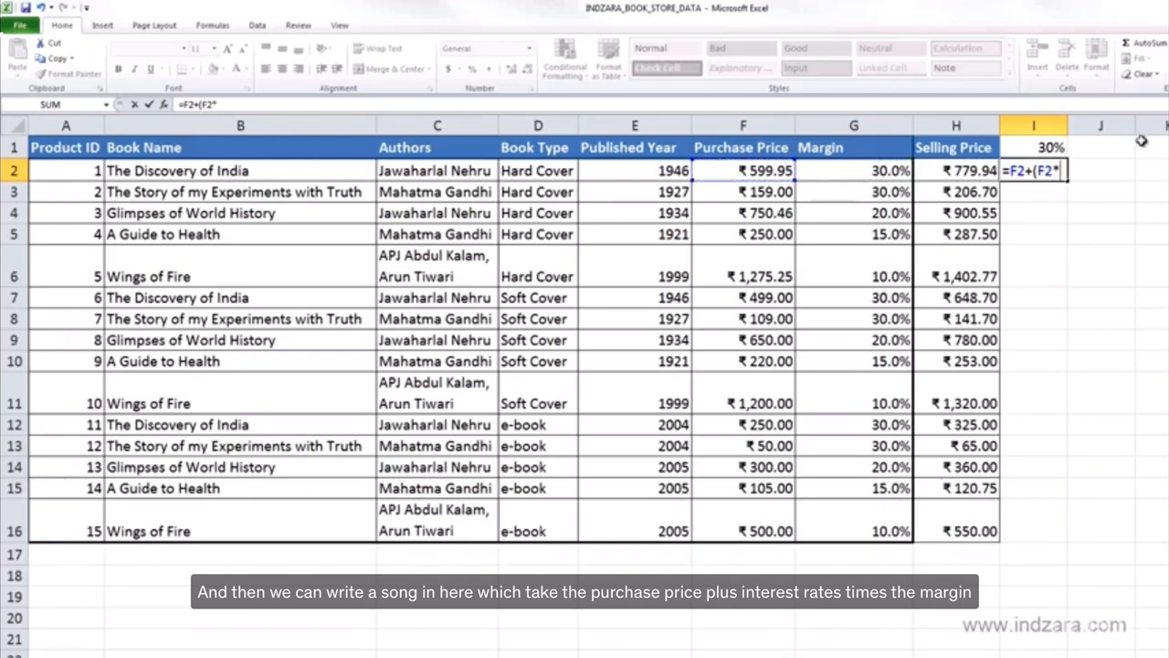
left_click(1055, 146)
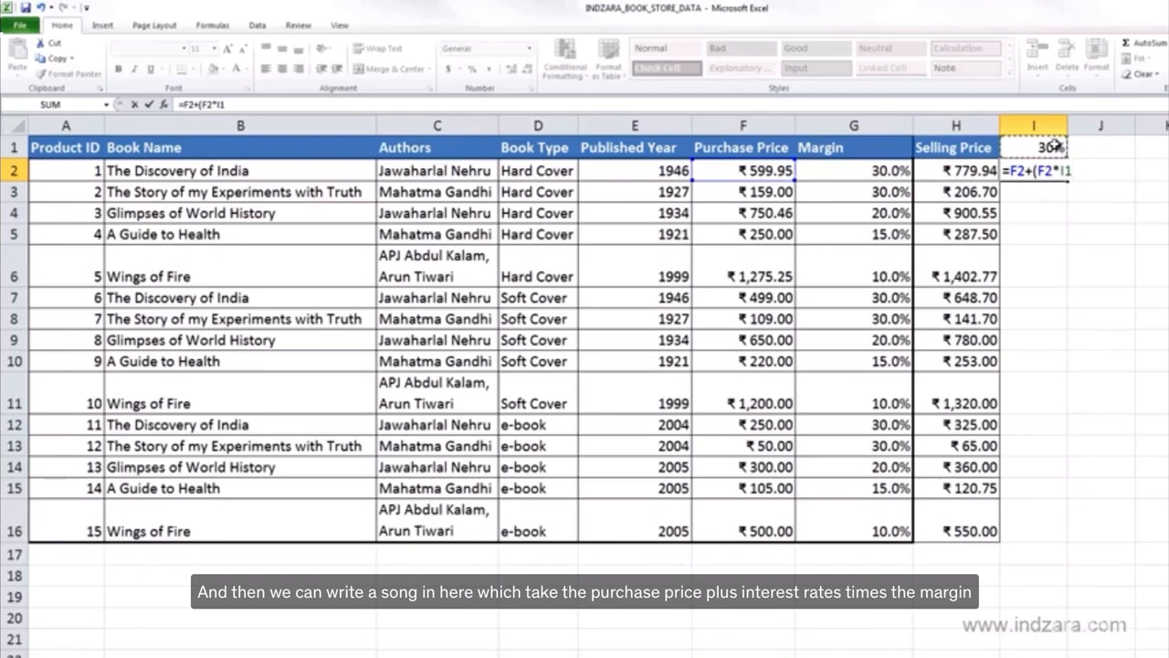
type(")")
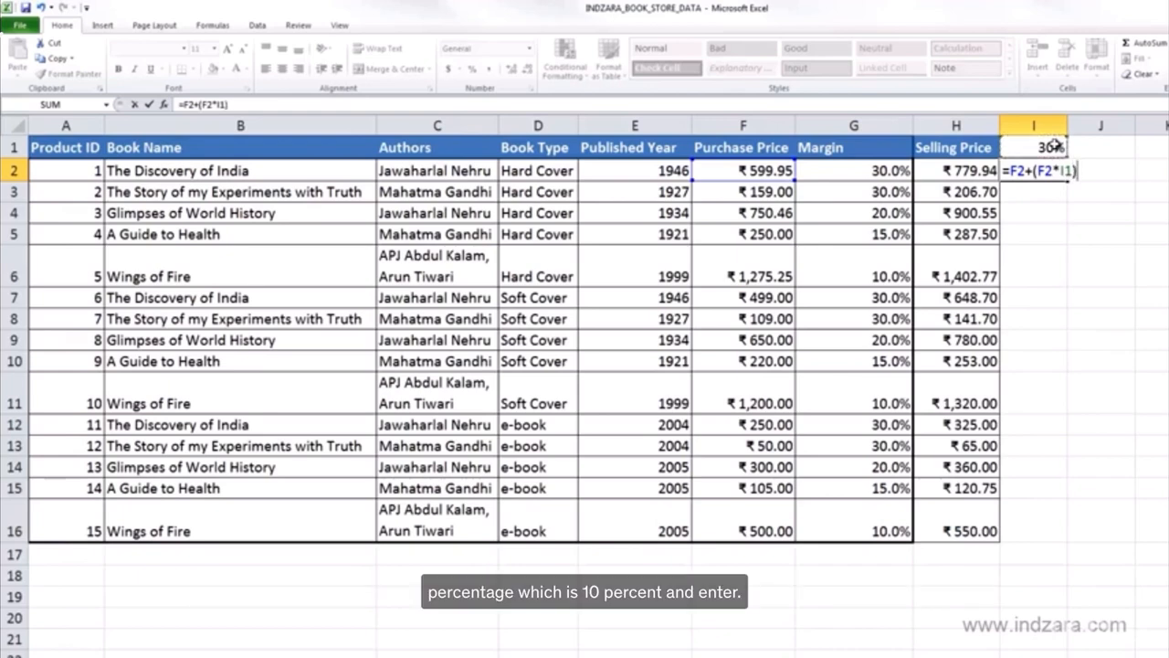
key("Return")
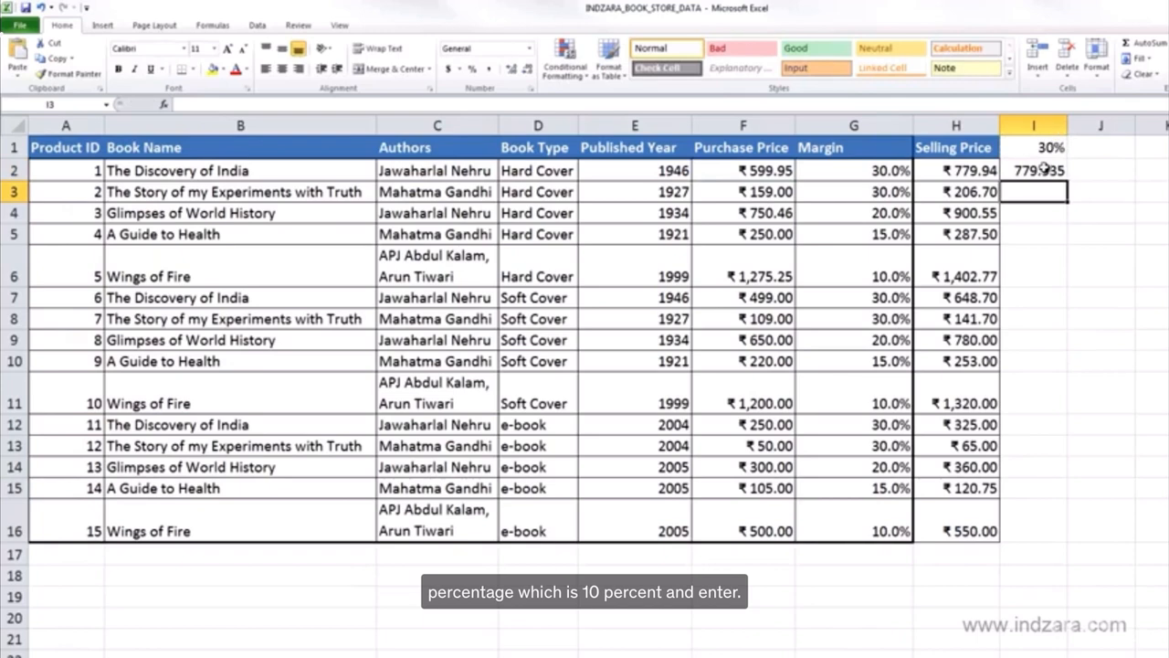
Step: Copy the formula in I2 down to I3 and inspect the cell references in the copy
left_click(1043, 169)
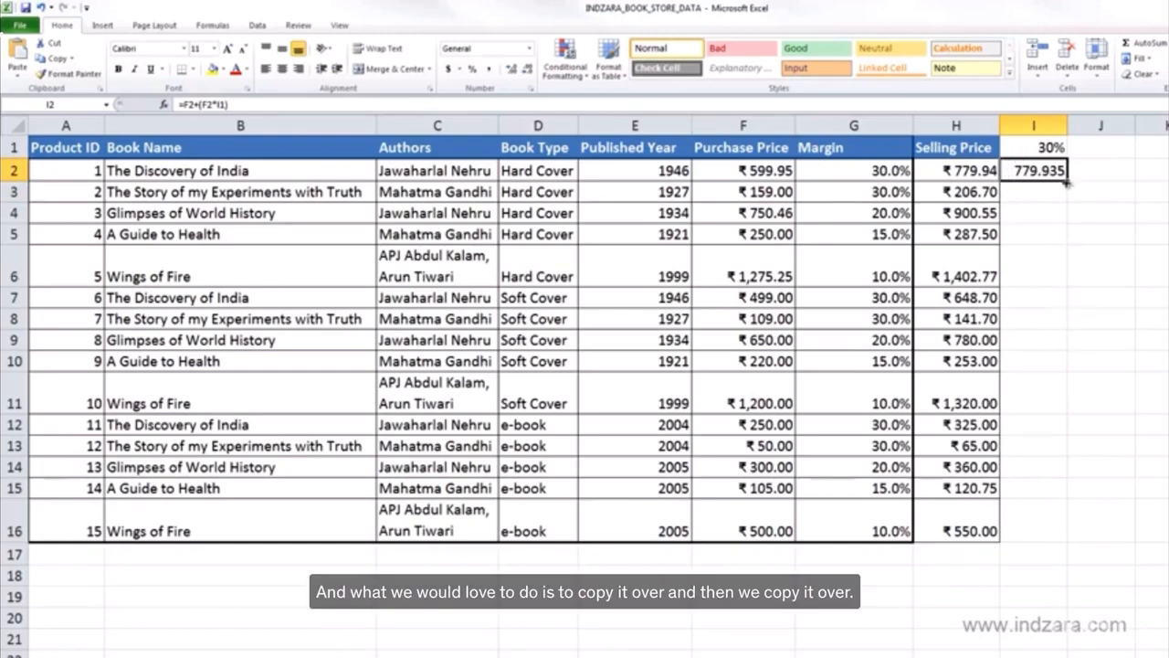
left_click_drag(1069, 181, 1069, 203)
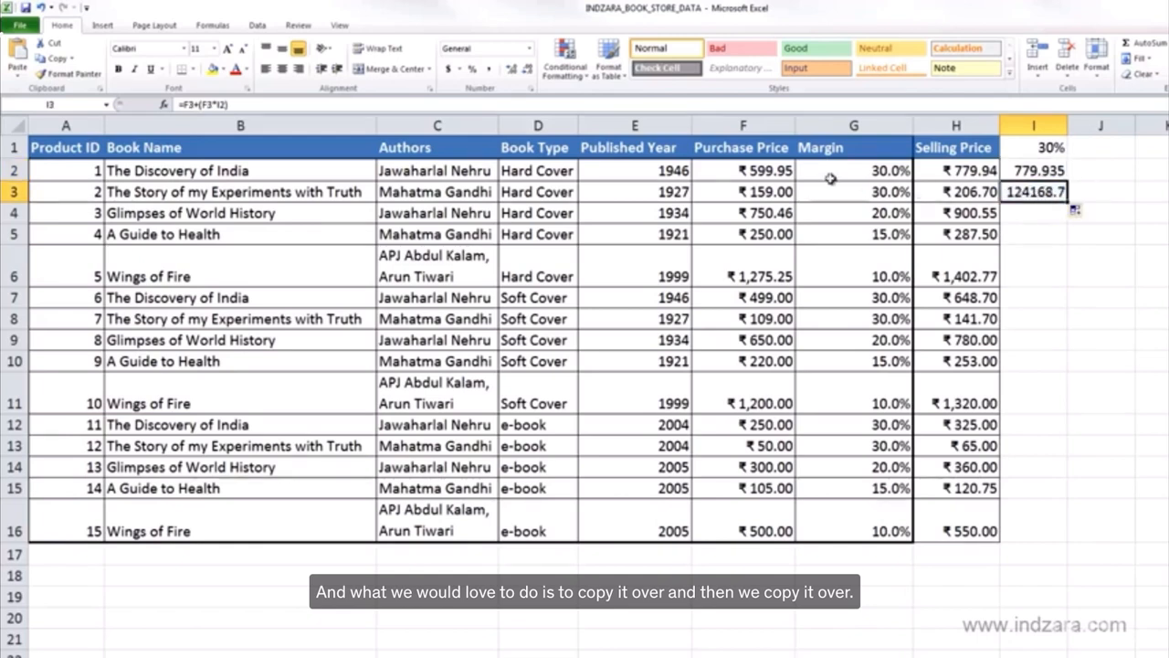
left_click(579, 108)
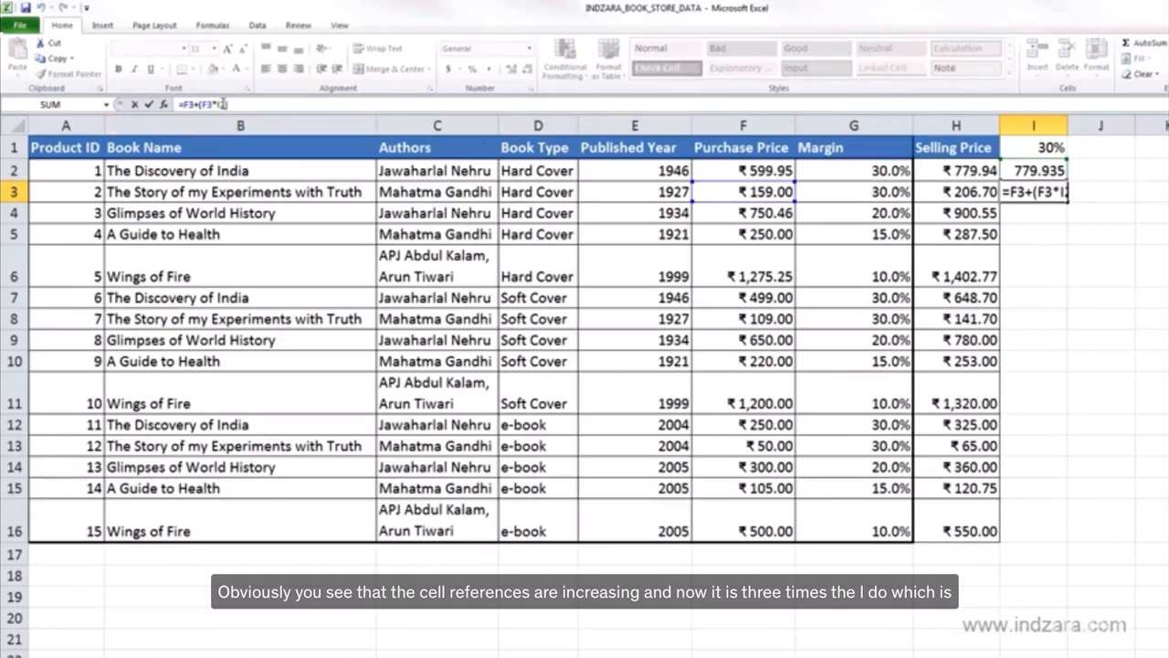
key("Escape")
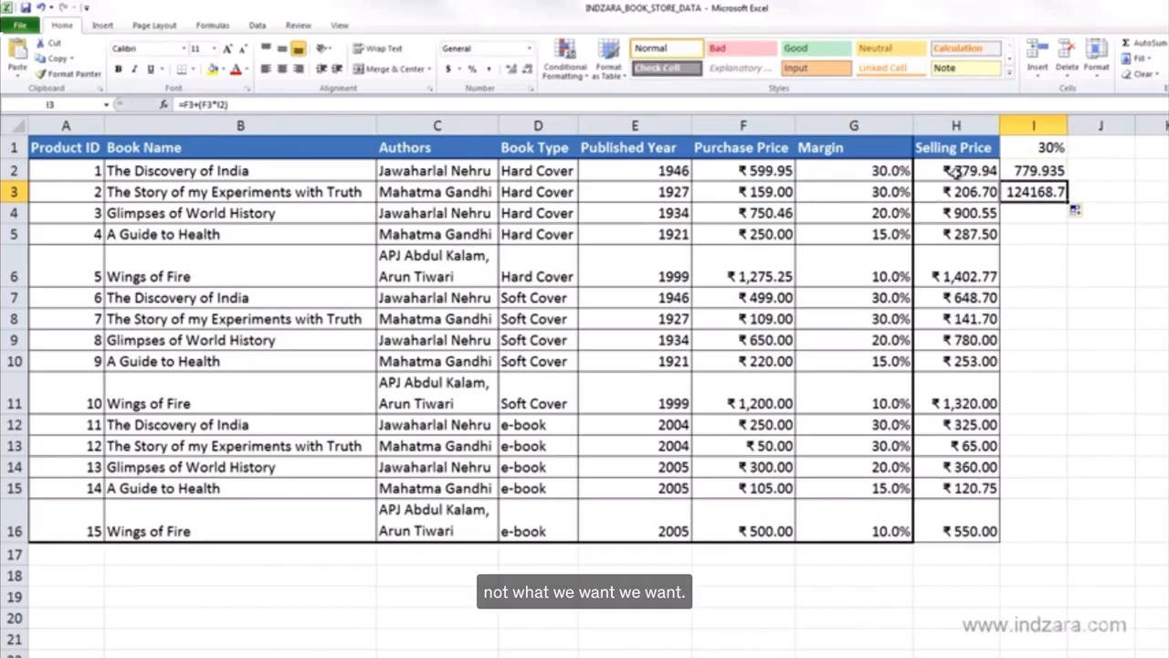
Step: Make the margin reference in I2 absolute so the formula reads =F2+(F2*$I$1)
left_click(1014, 171)
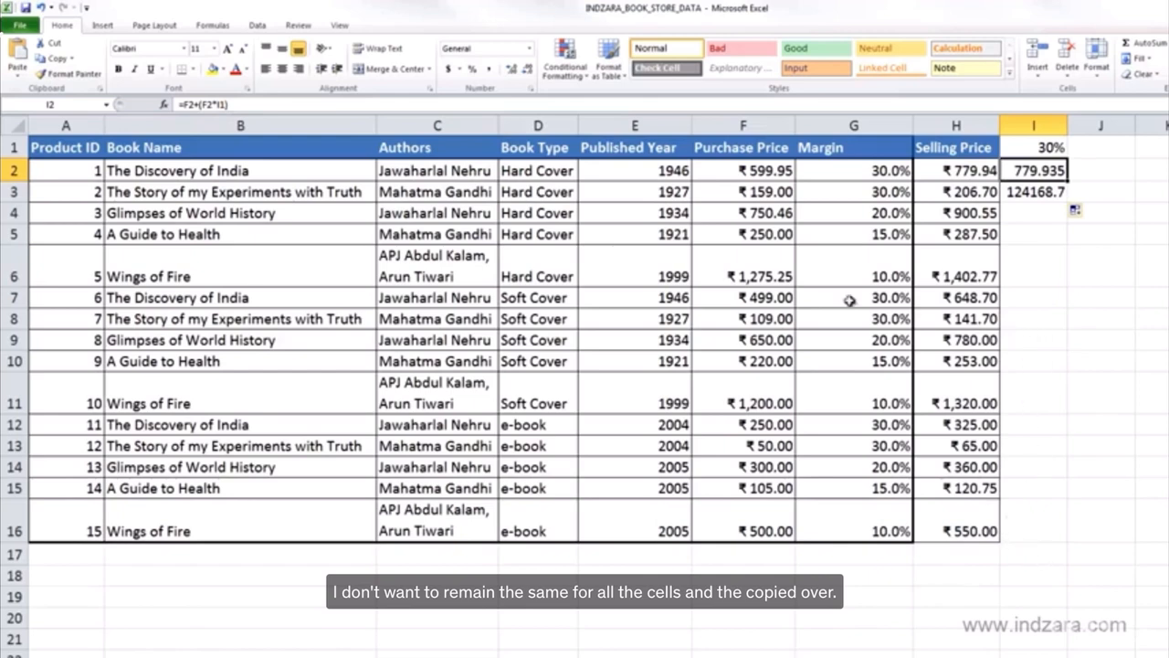
left_click(219, 106)
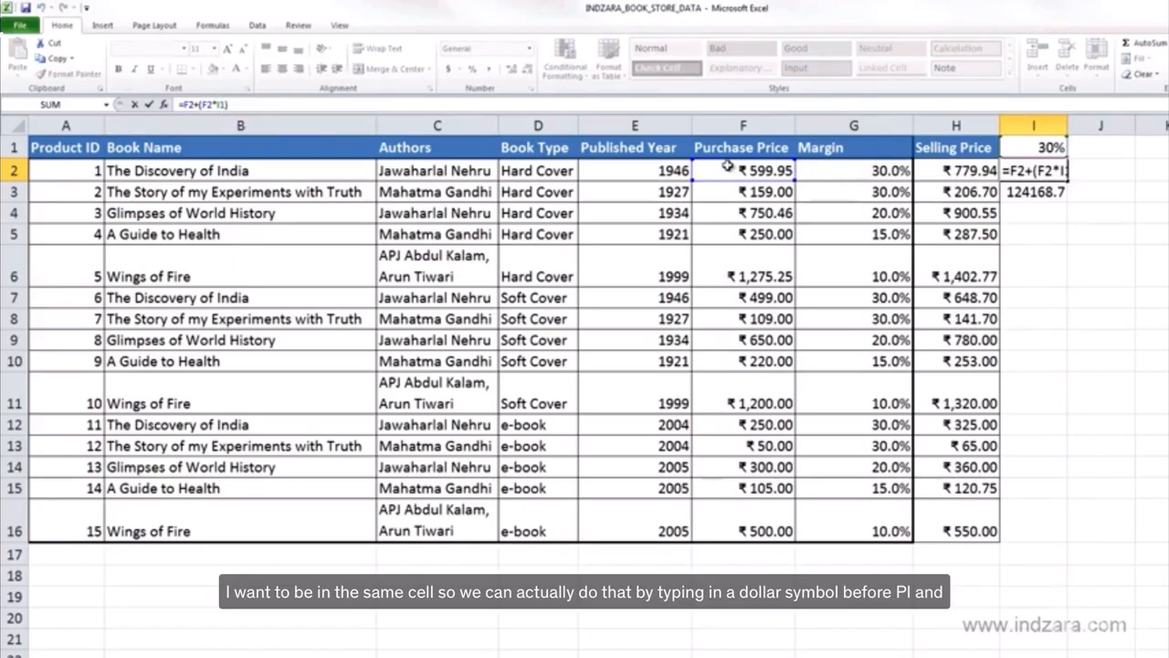
left_click(222, 105)
type("$")
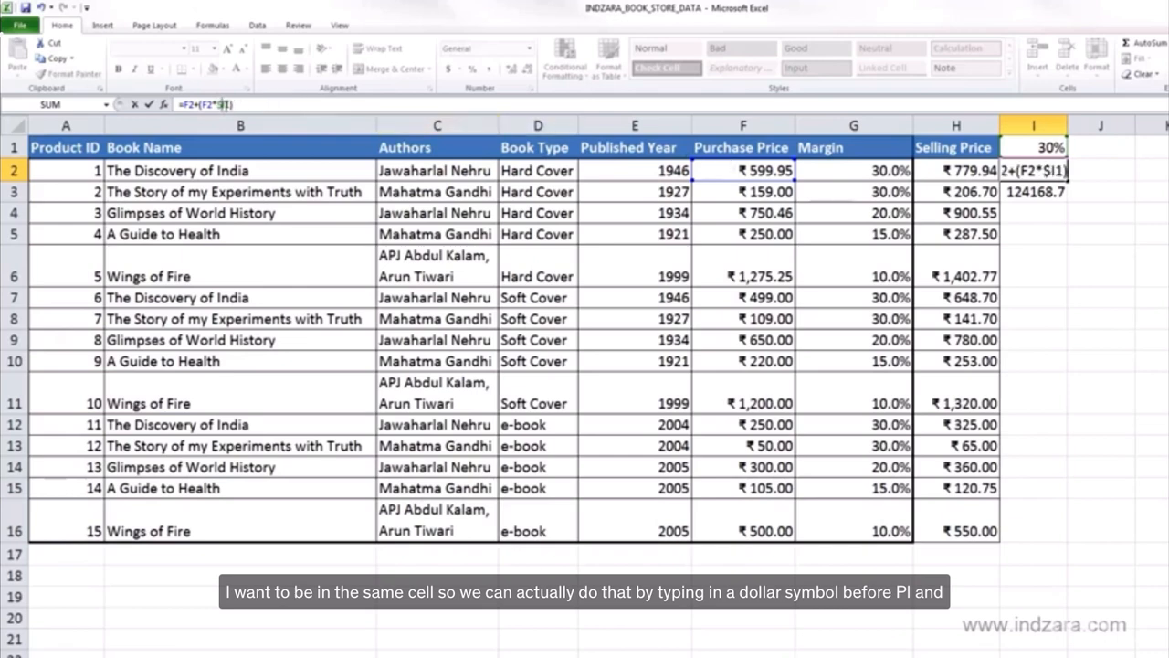
left_click(225, 105)
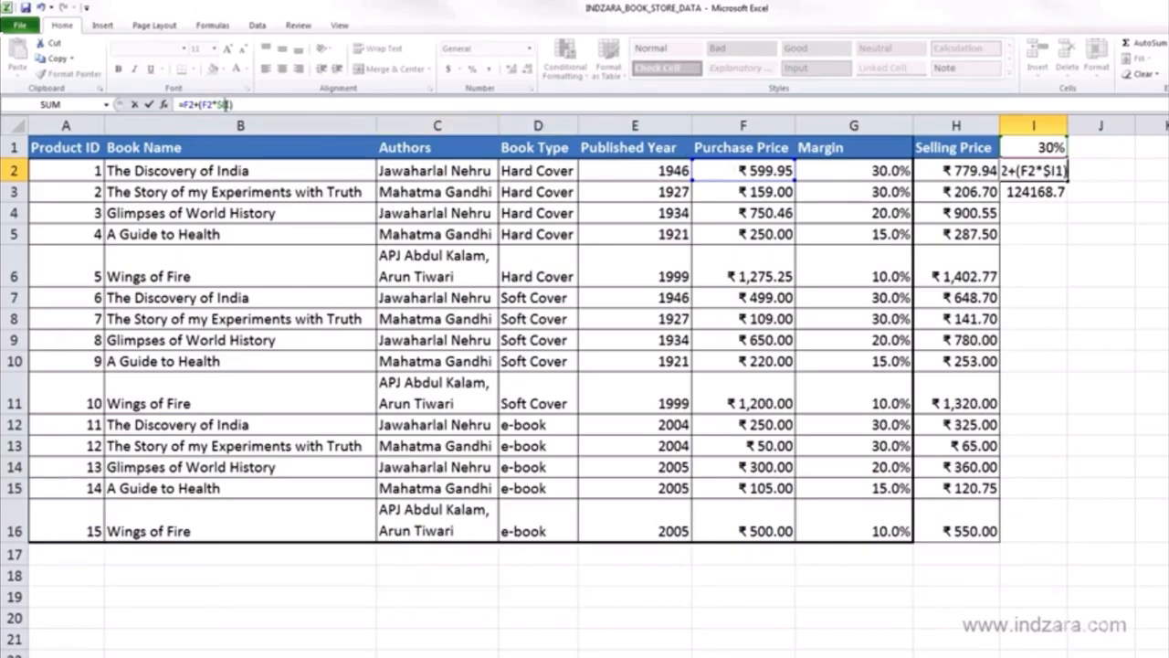
type("$")
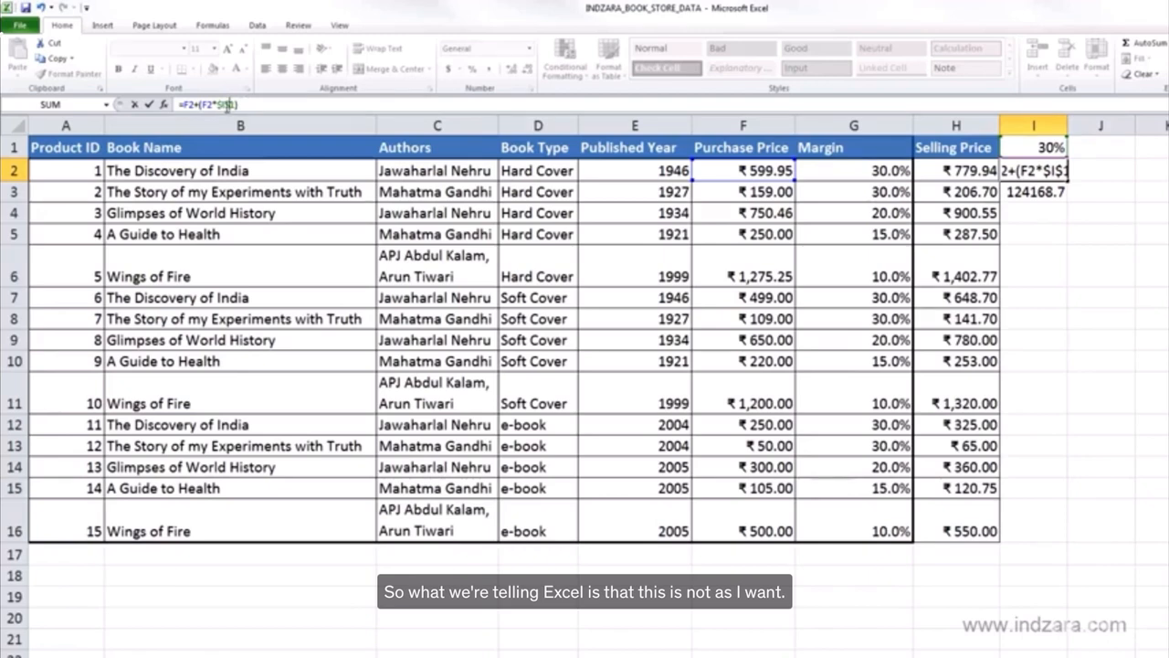
key("Return")
Step: Fill the absolute-reference formula from I2 down through I16 and autofit the width of column I
left_click(1051, 175)
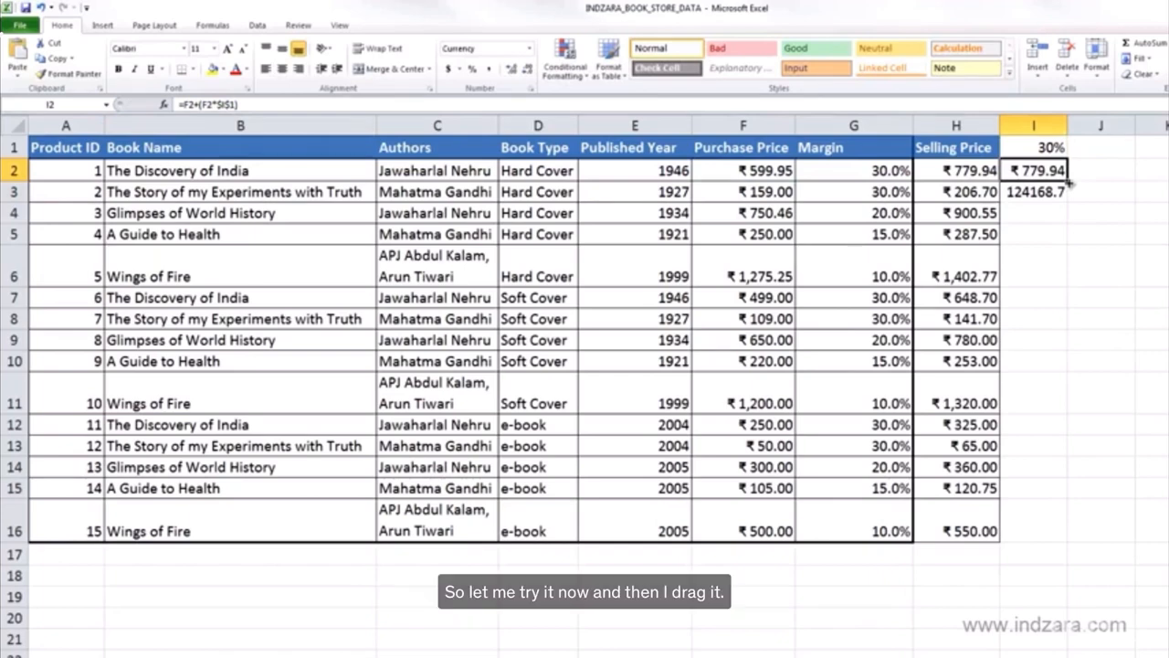
left_click_drag(1067, 180, 1051, 302)
left_click(1043, 194)
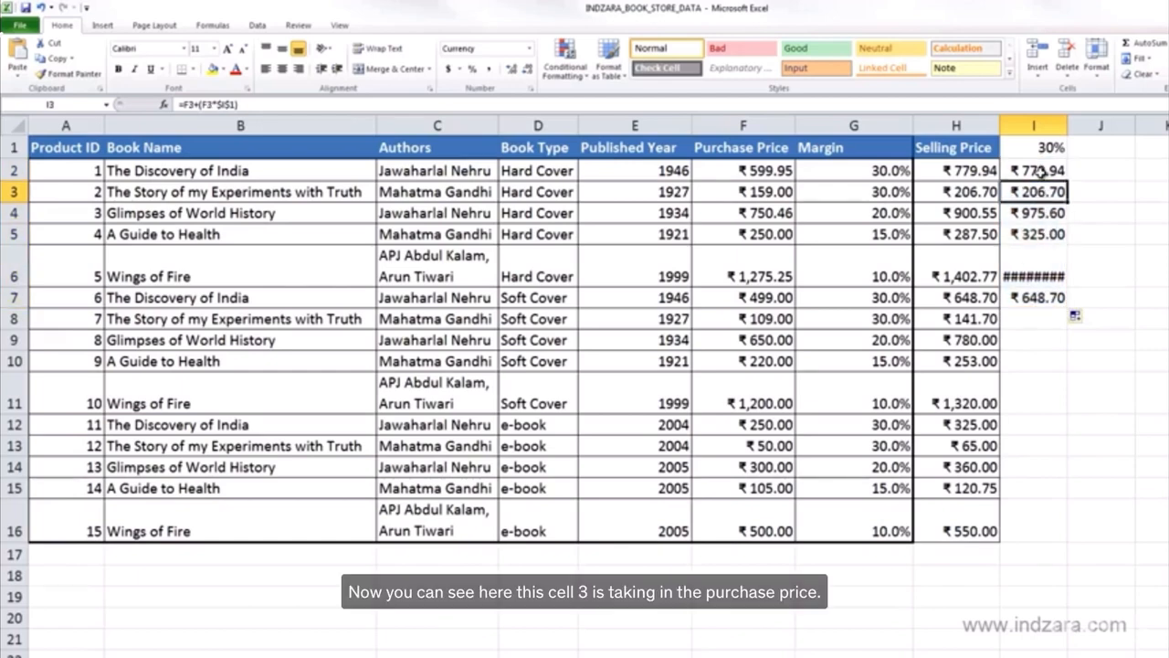
left_click(371, 104)
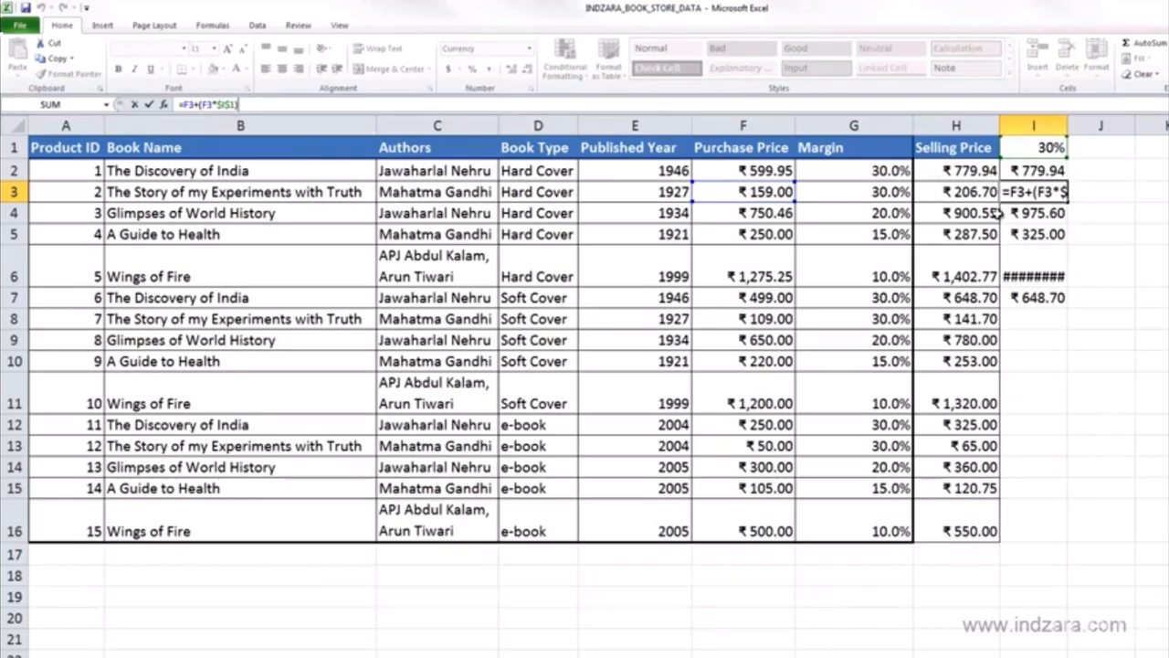
key("ctrl+Return")
left_click_drag(1067, 202, 1069, 539)
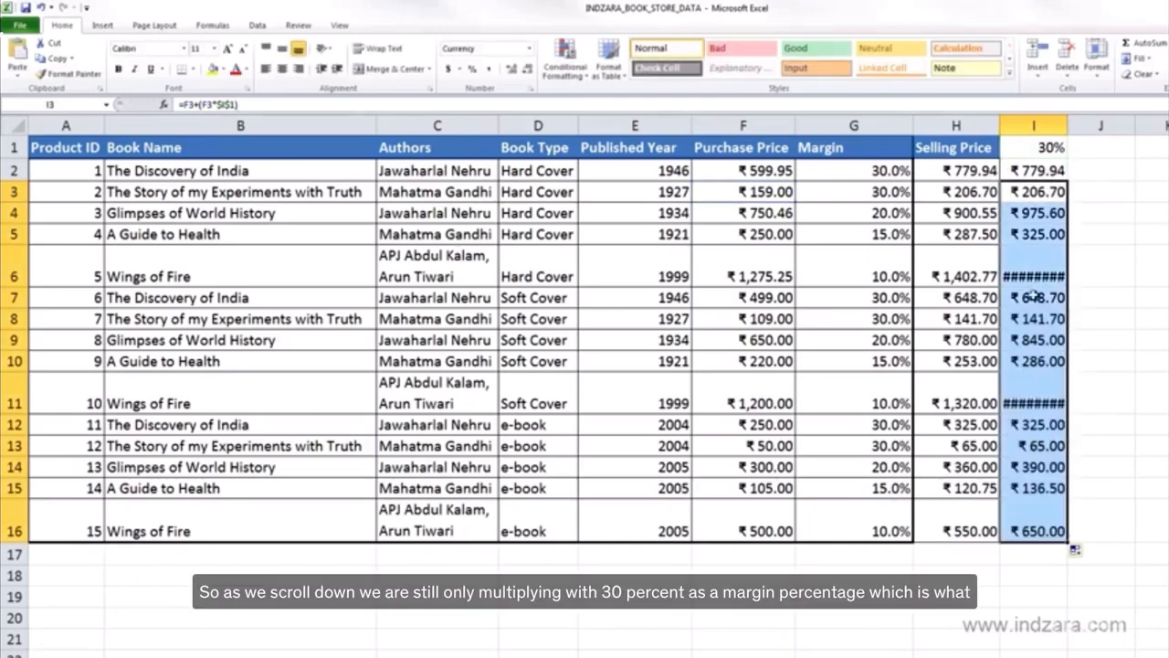
double_click(1067, 125)
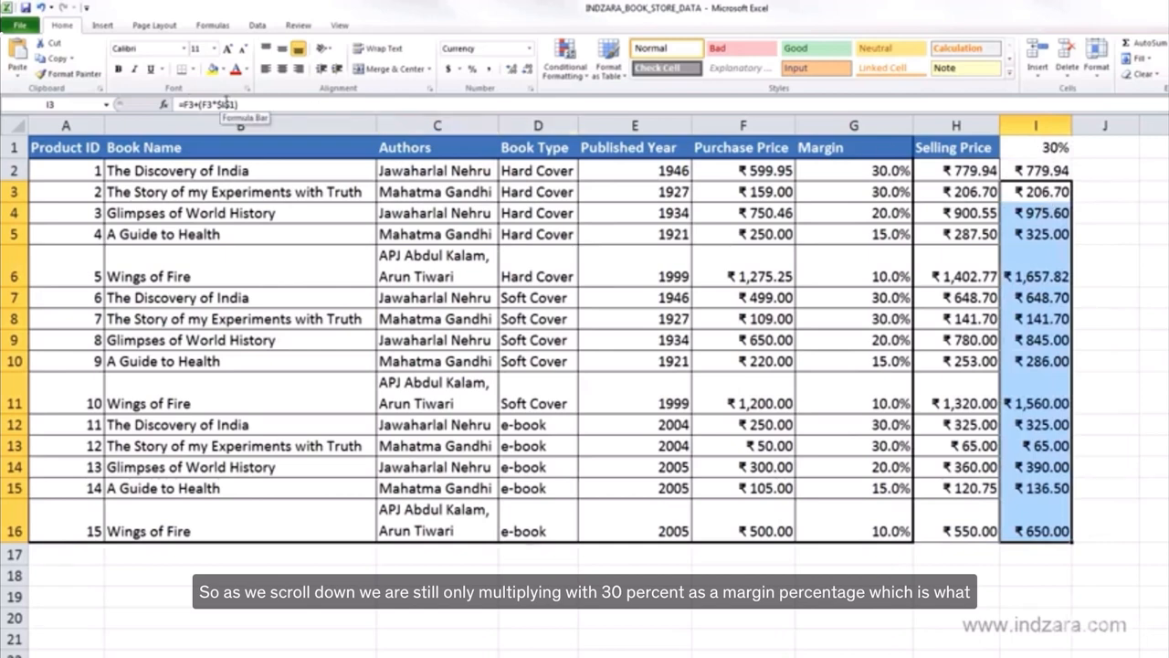
Step: Examine the absolute $I$1 reference within the formula in I2 without changing it
left_click(1041, 179)
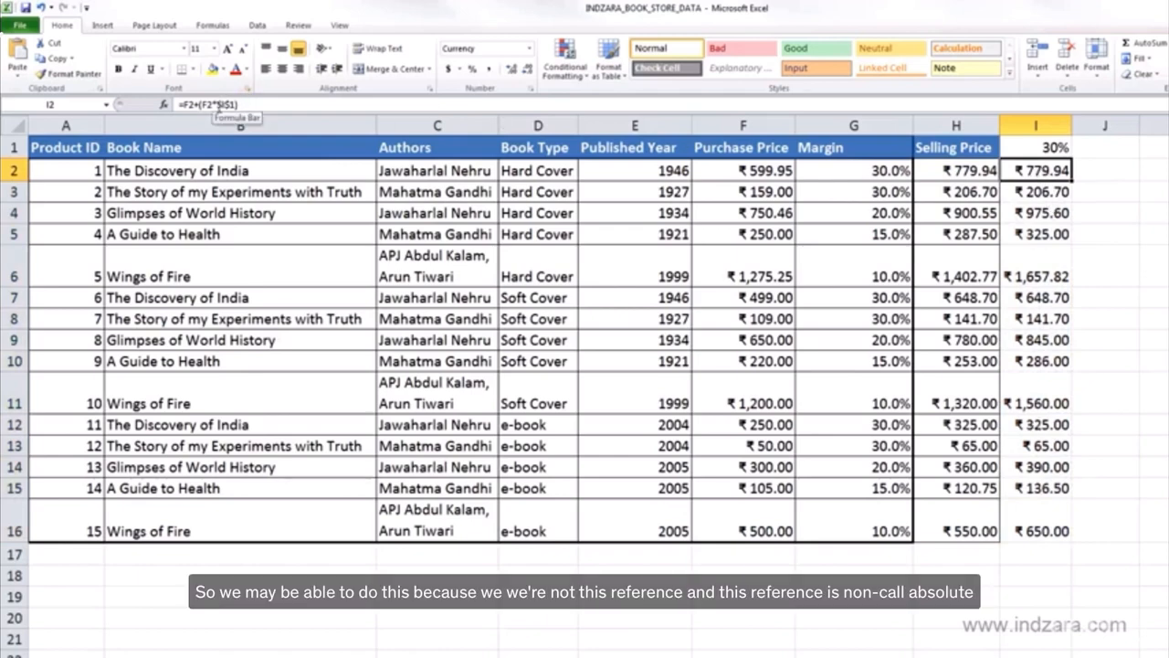
left_click_drag(215, 104, 234, 106)
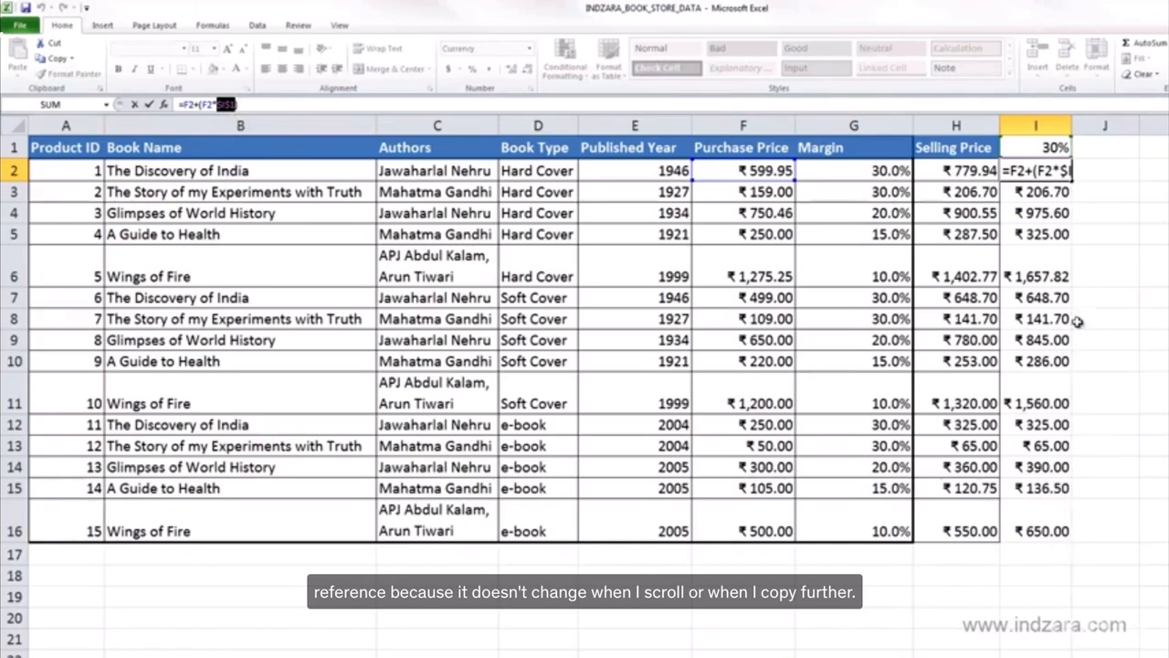
key("ctrl+Return")
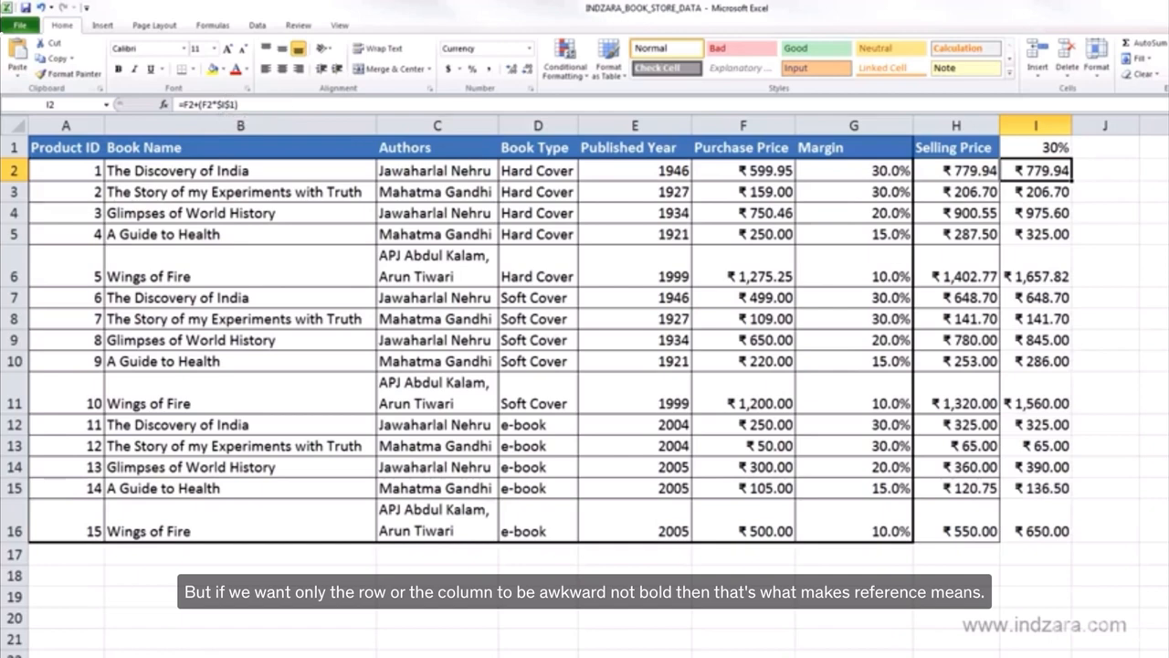
Step: Add two more margin percentages beside the 30% cell: 50% in J1 and 70% in K1
scroll(1065, 552, "right", 3)
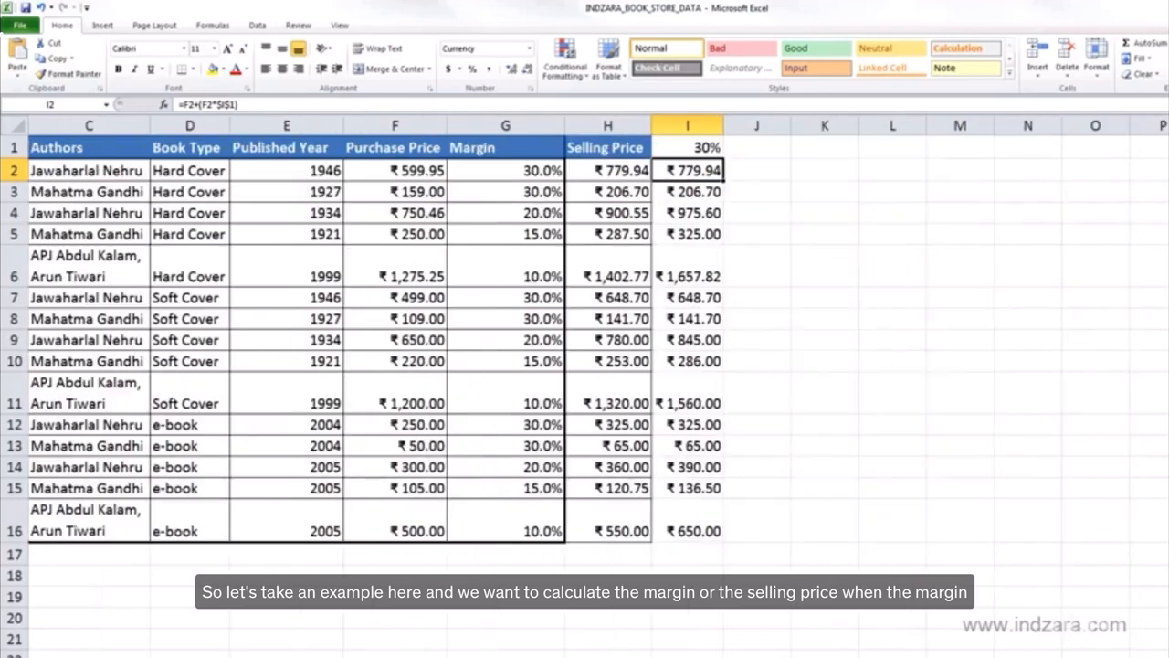
left_click(619, 148)
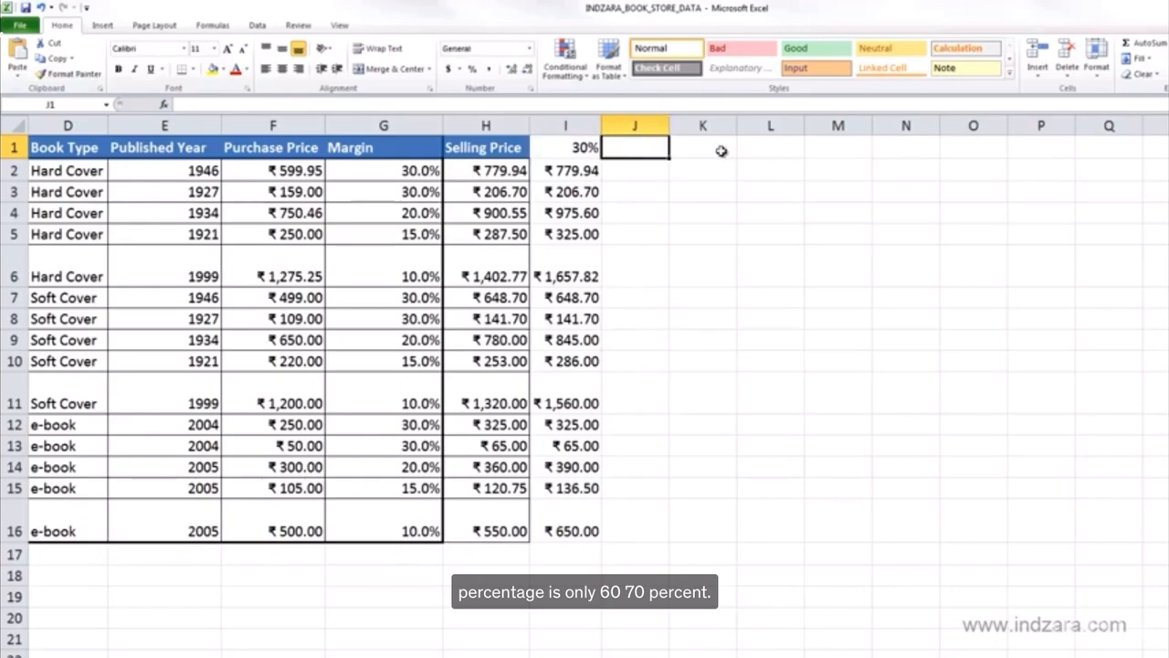
type("50%")
key("Tab")
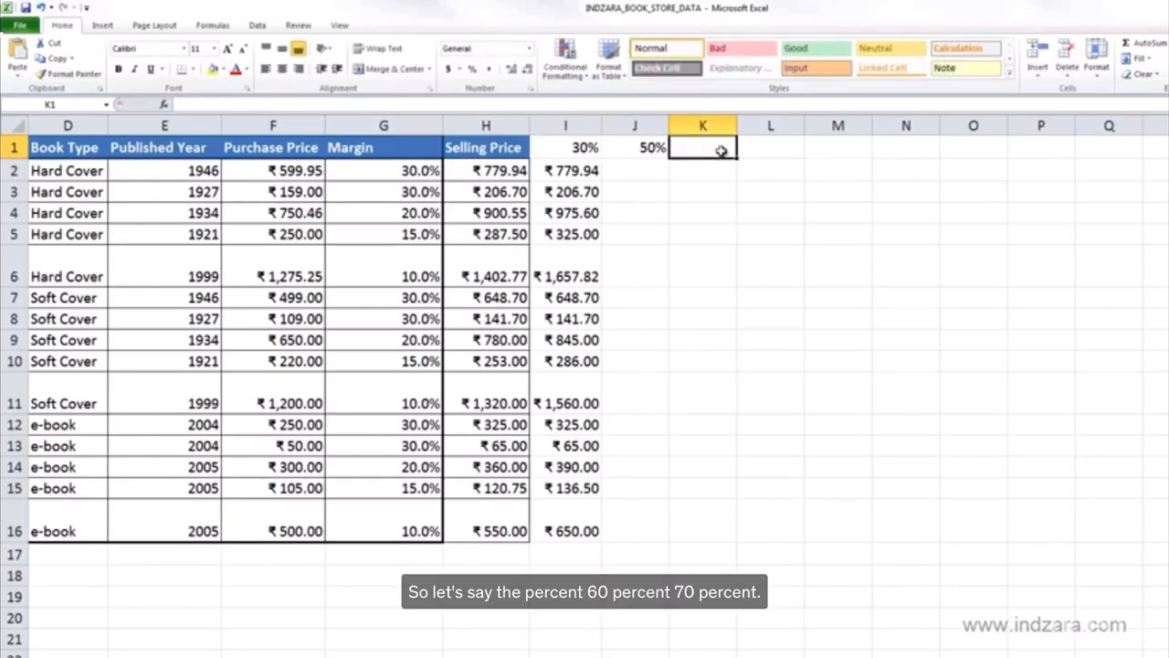
type("70%")
key("Return")
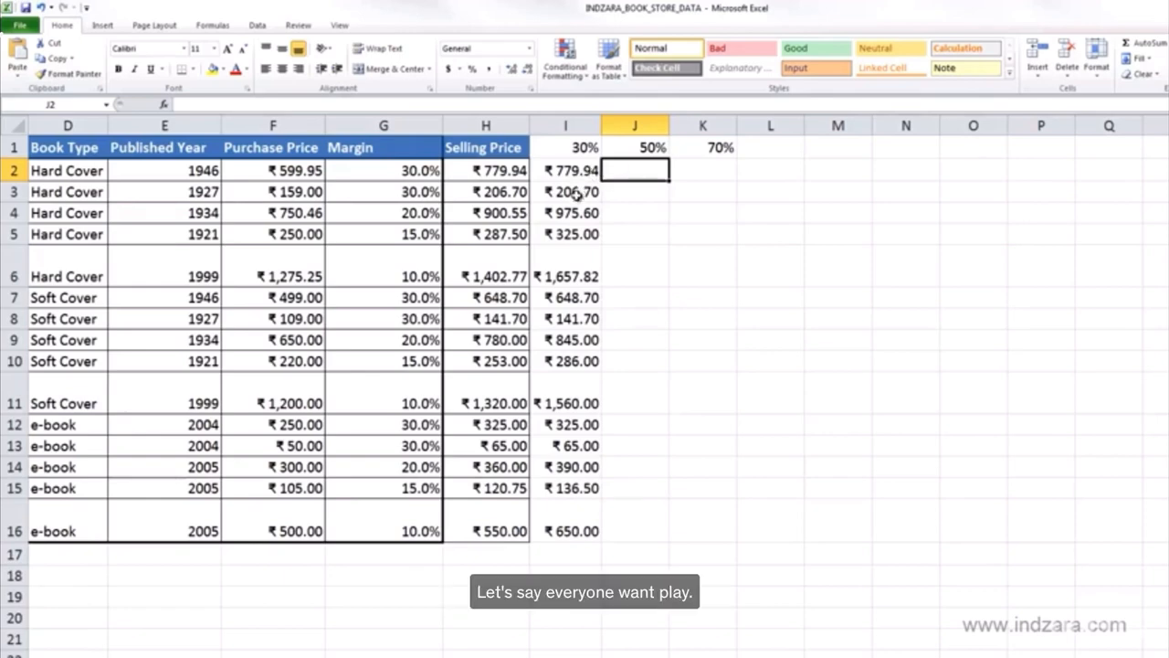
Step: Clear the prices in I3:I16 and make the margin reference in I2 relative so the formula reads =F2+(F2*I1)
left_click_drag(576, 194, 564, 528)
key("Delete")
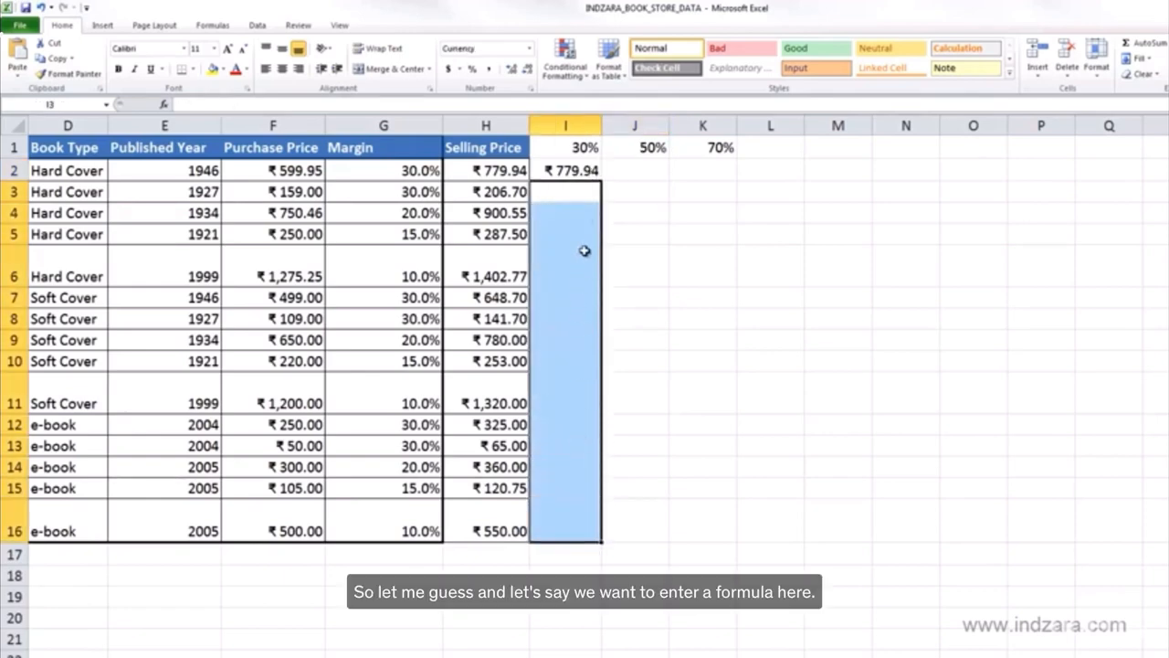
left_click(585, 172)
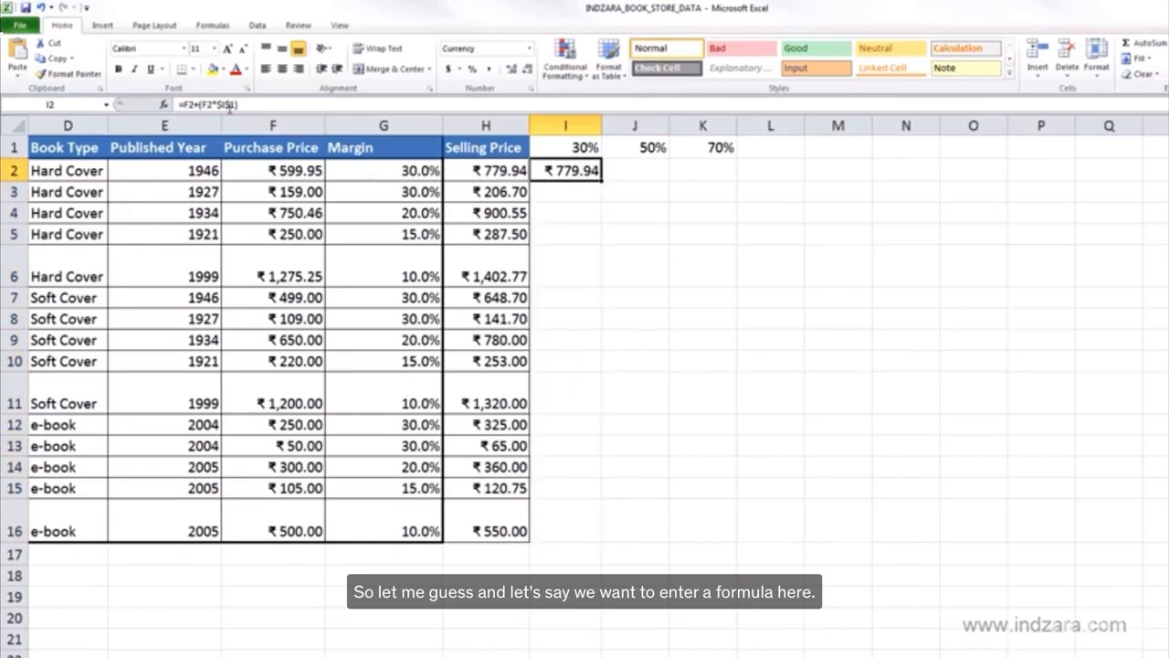
left_click(220, 105)
key("F4")
key("F4")
key("F4")
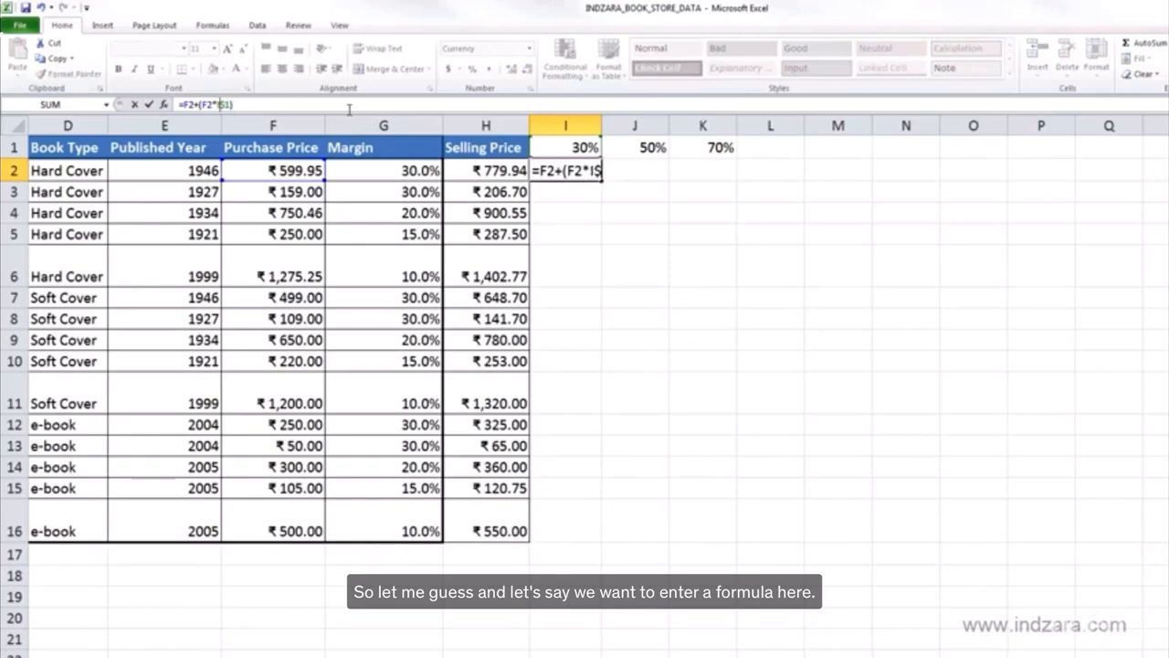
key("ctrl+Return")
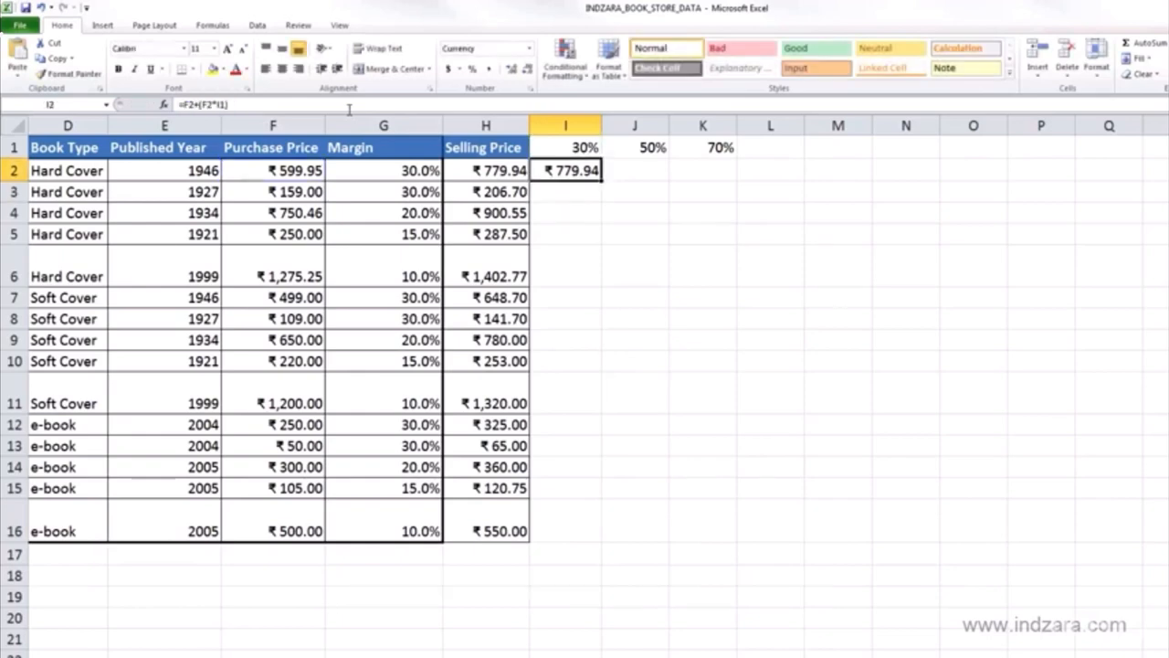
Step: Lock only the row of the margin reference in I2 so the formula reads =F2+(F2*I$1)
left_click(223, 106)
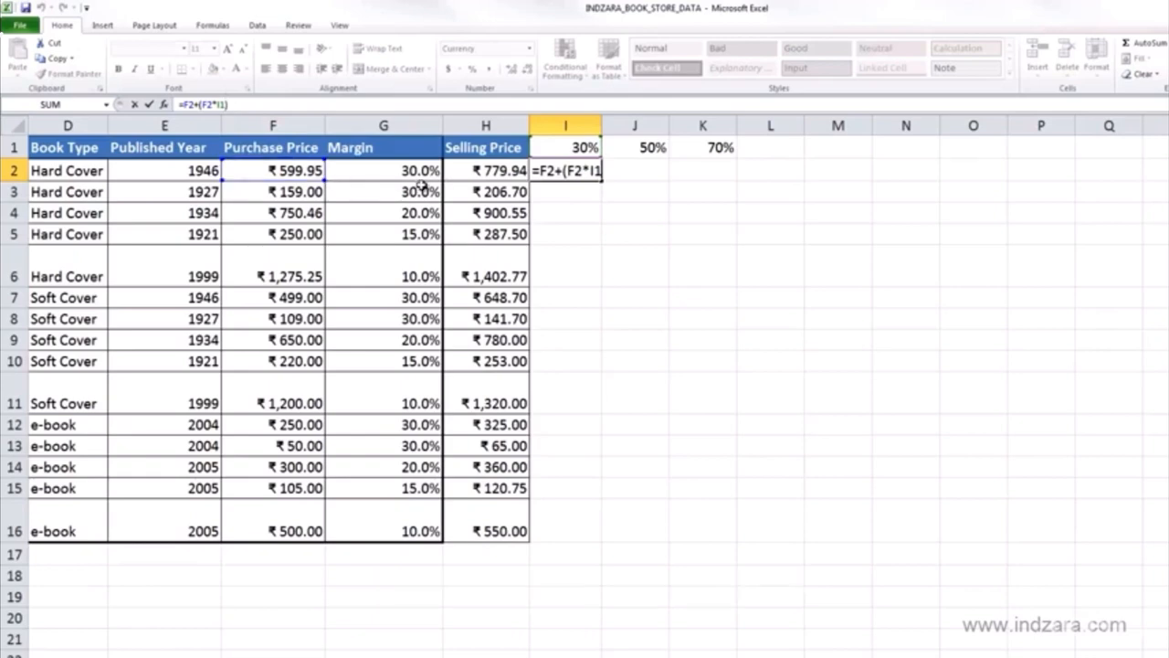
key("ctrl+Return")
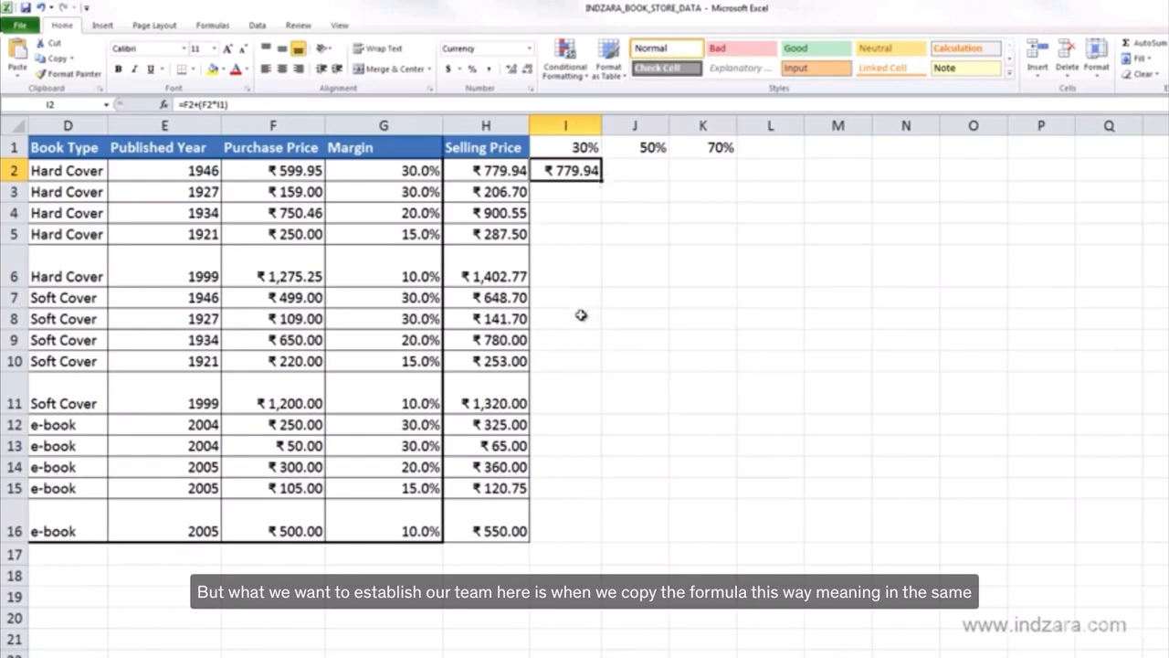
left_click(581, 149)
left_click(585, 171)
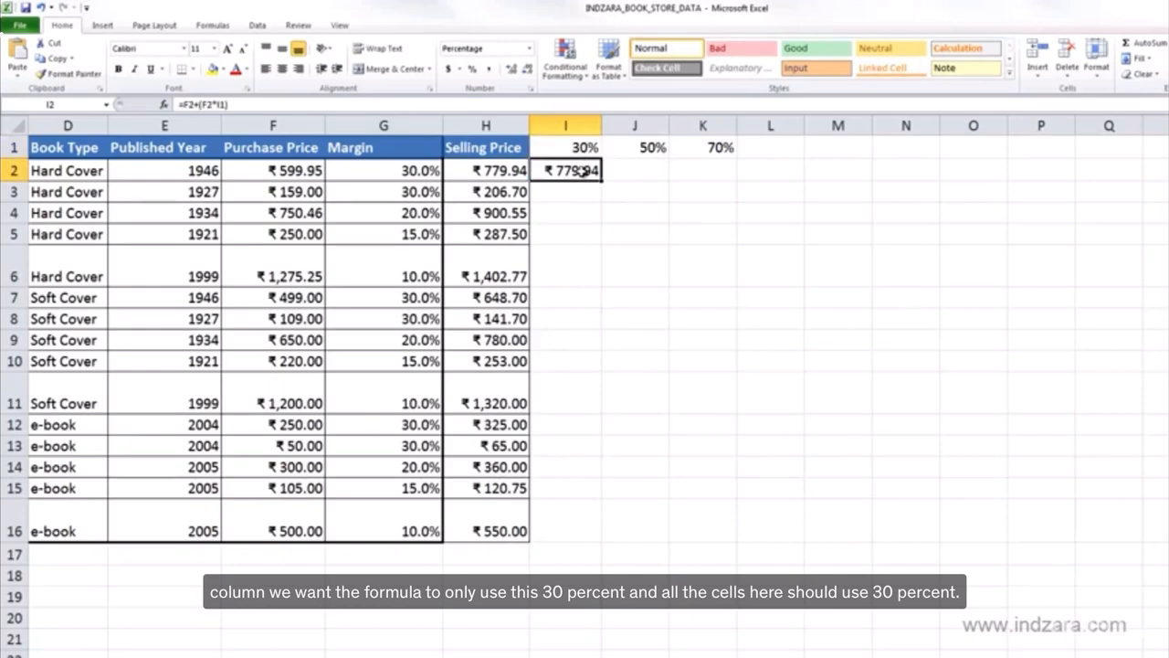
left_click(585, 148)
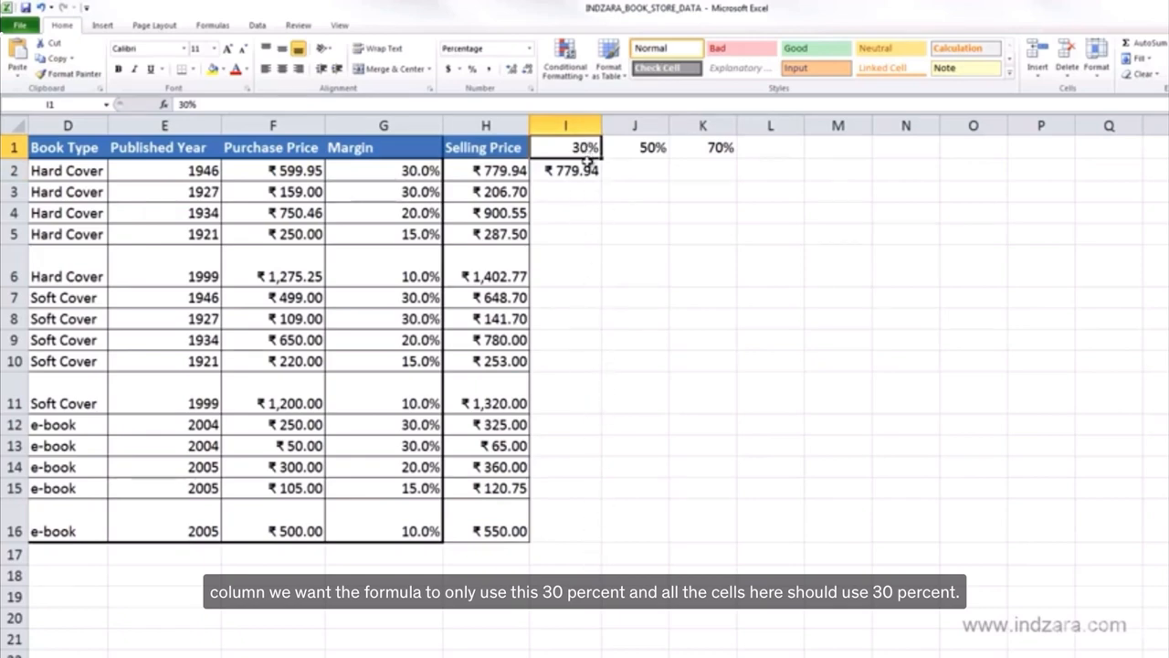
left_click(590, 171)
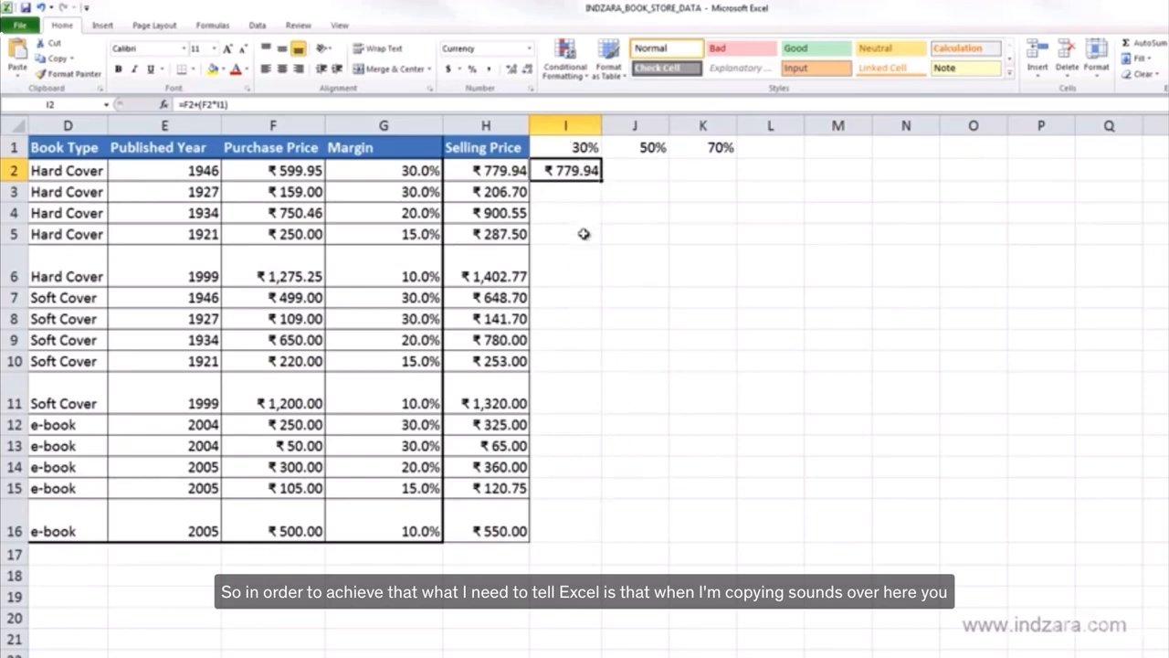
left_click(222, 105)
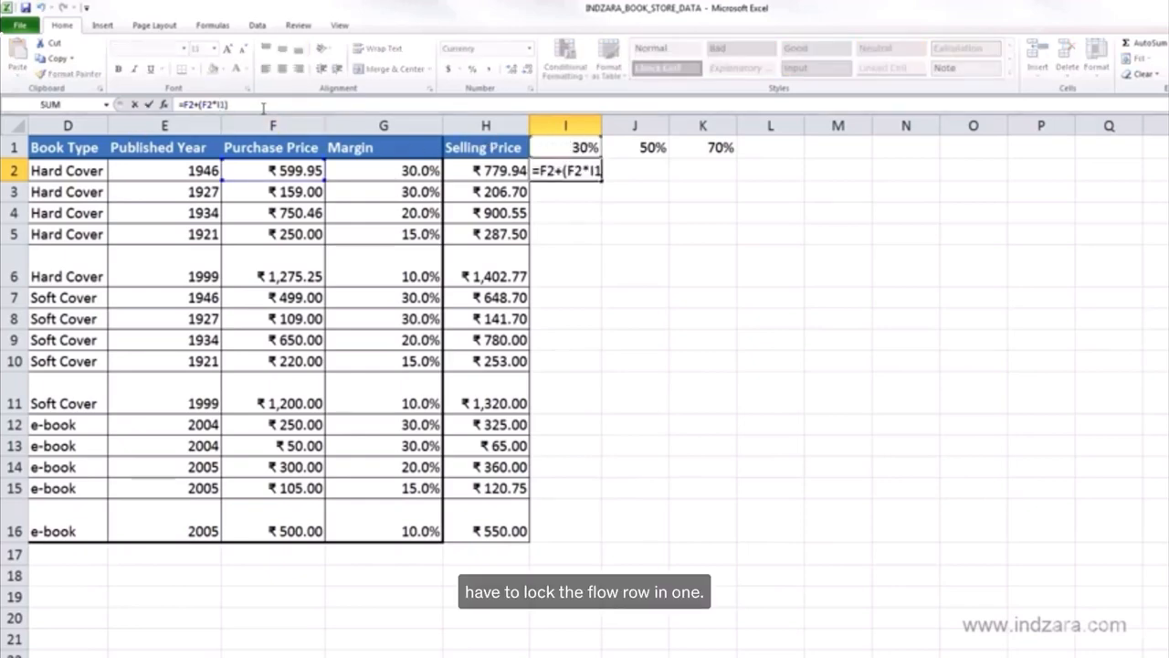
type("$")
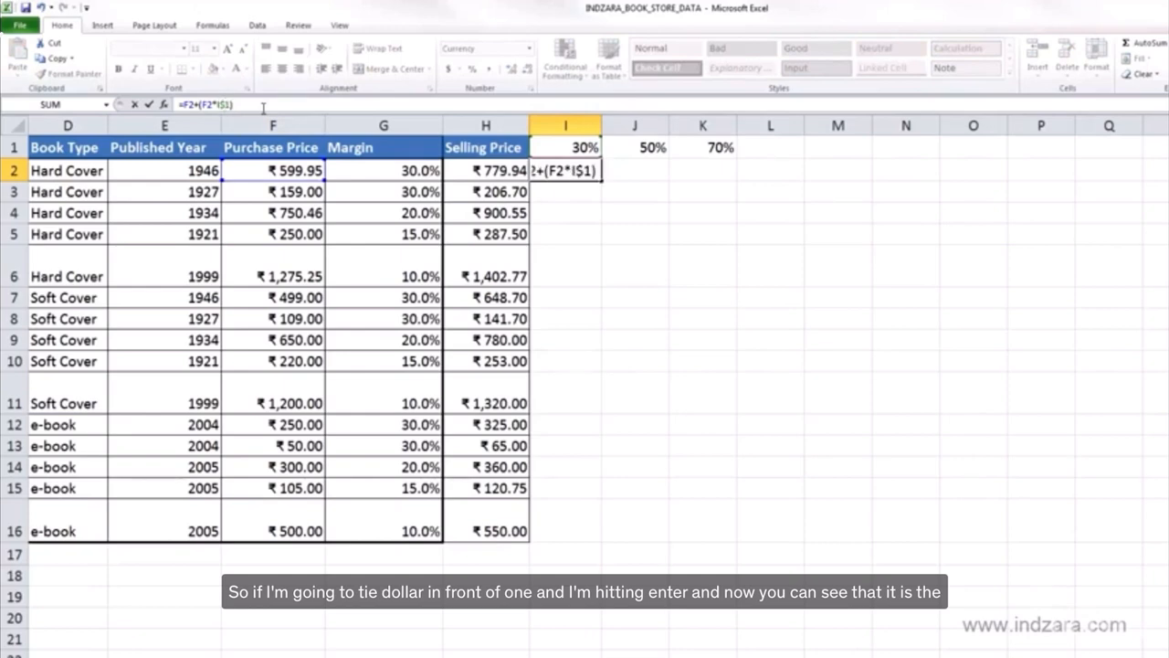
key("Return")
left_click(561, 174)
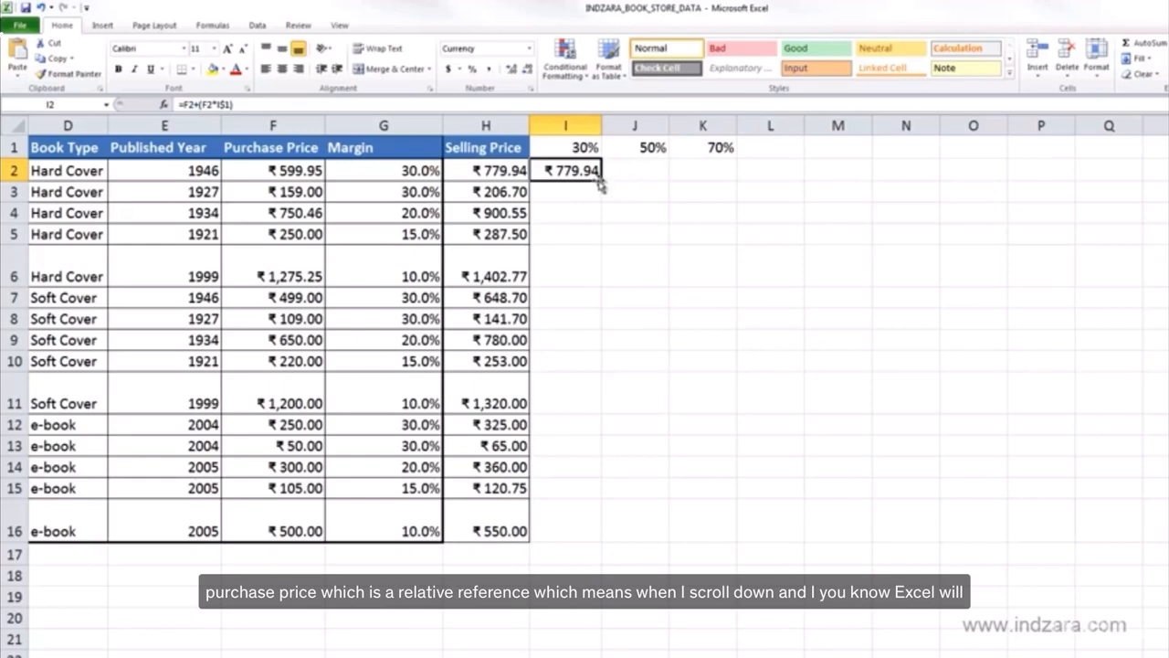
Step: Fill the row-locked formula from I2 into I3 and inspect the cell references in the copied formula
left_click_drag(602, 180, 574, 214)
left_click(563, 192)
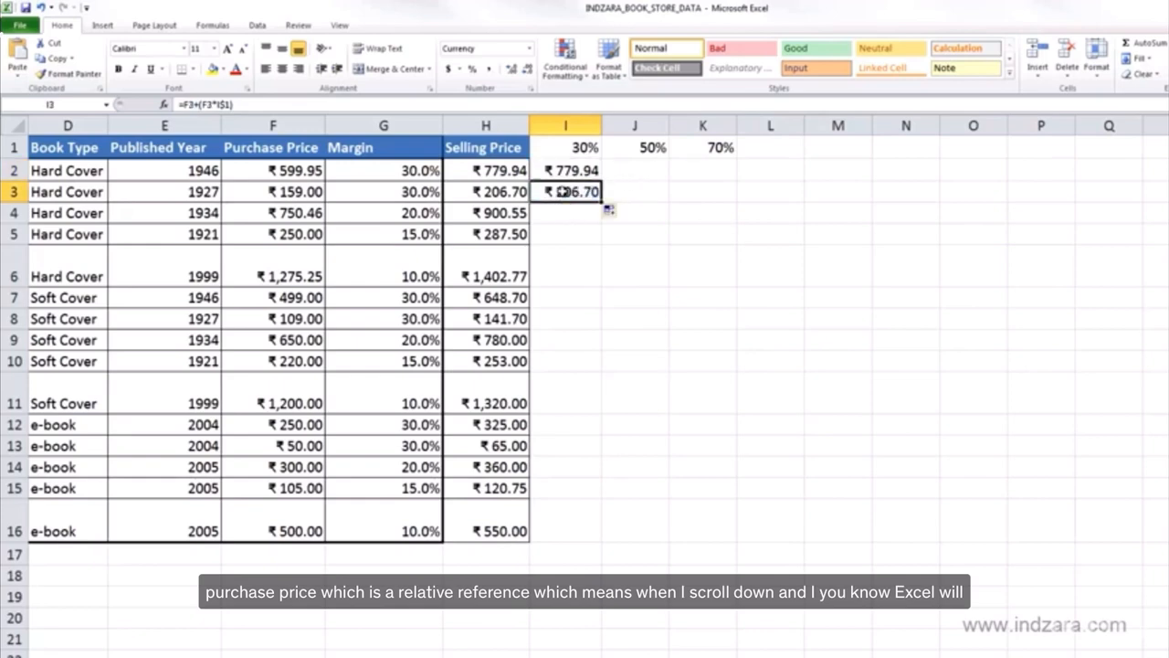
left_click(209, 104)
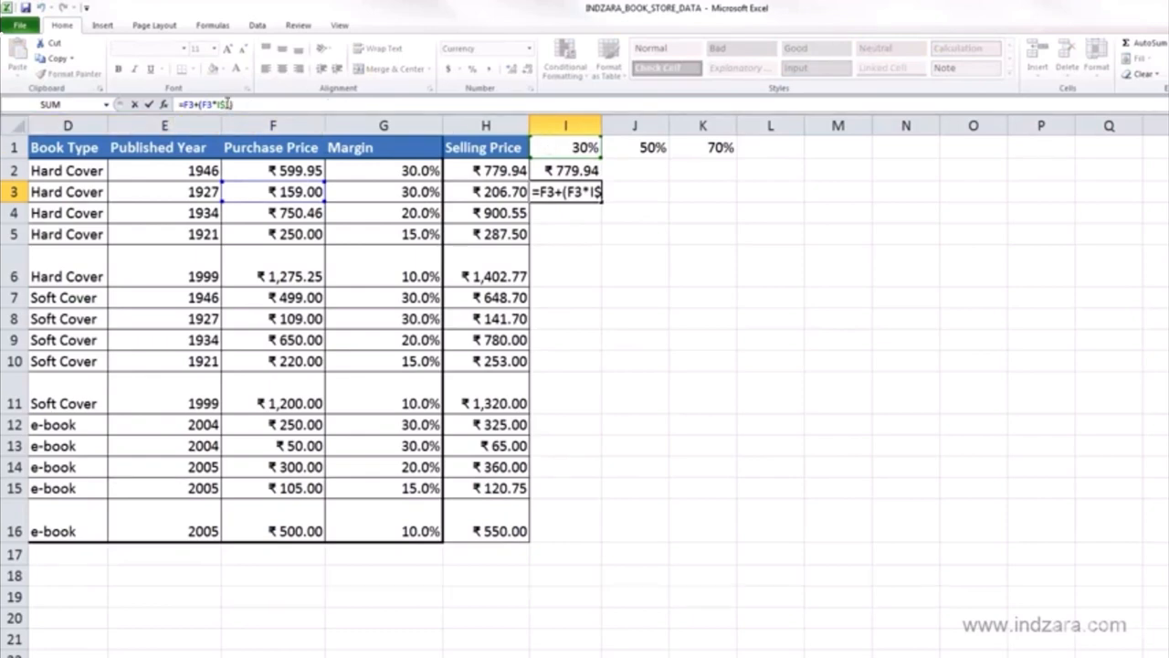
key("ctrl+Return")
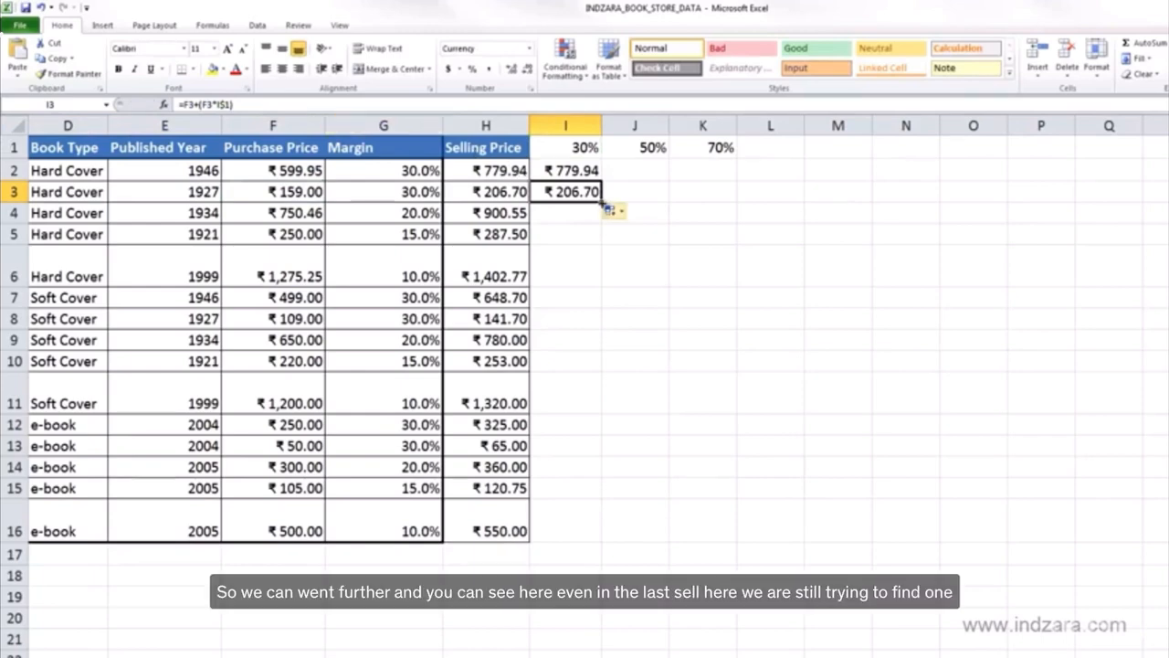
Step: Fill the formula from I3 down through I16 and inspect the references used in I16 without changing them
left_click_drag(606, 208, 587, 528)
left_click(569, 522)
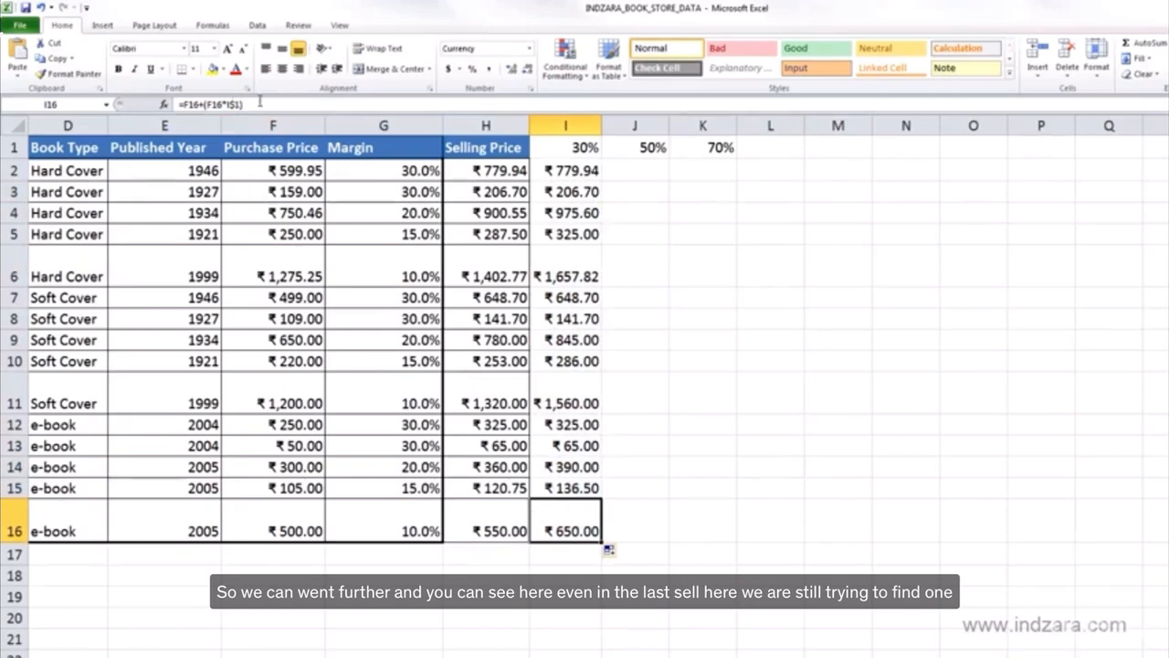
key("F2")
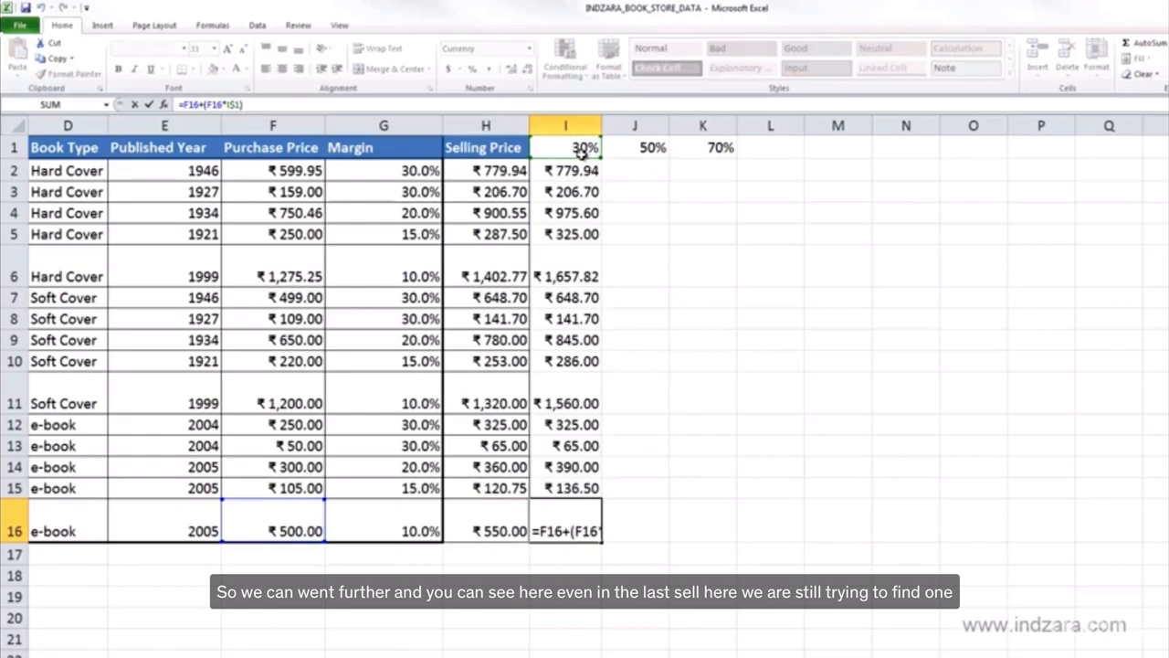
key("Escape")
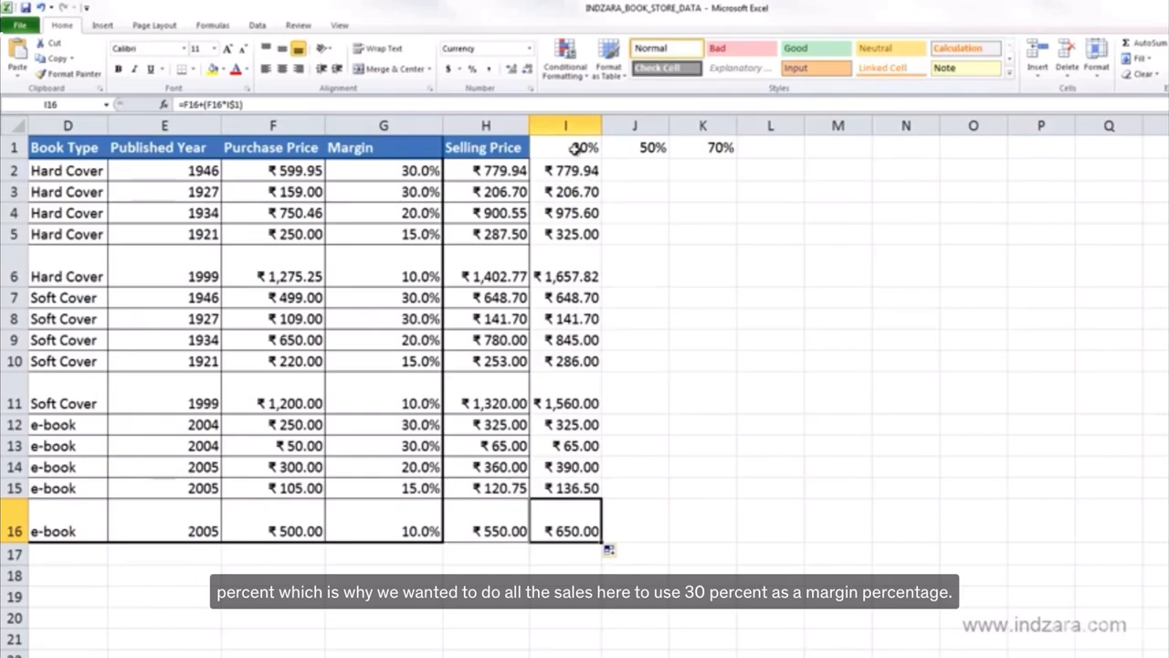
Step: Try copying the I2:I16 formulas across to J2:J16 to check the references in J2, and clear the copies
left_click_drag(568, 170, 640, 545)
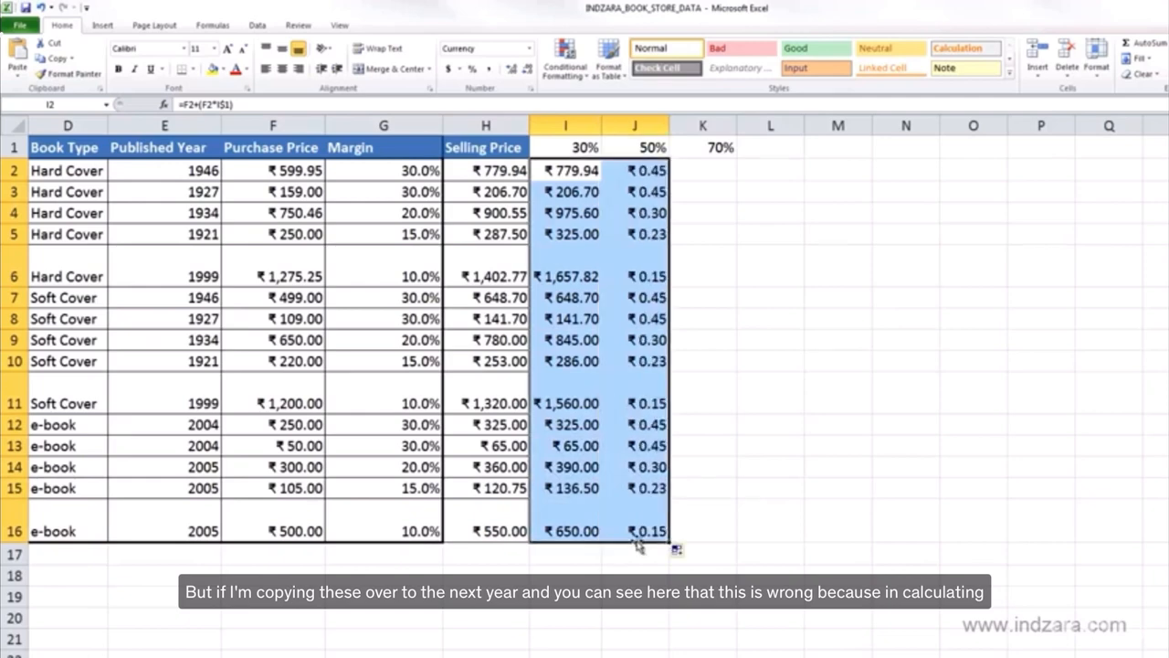
left_click(634, 169)
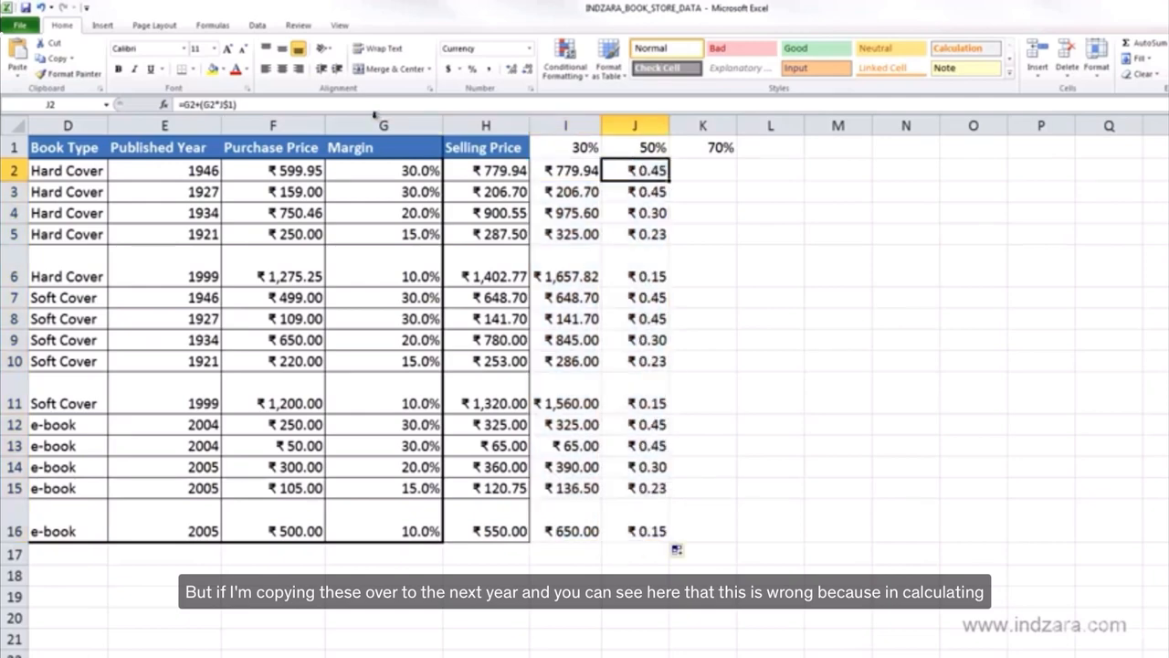
left_click(363, 106)
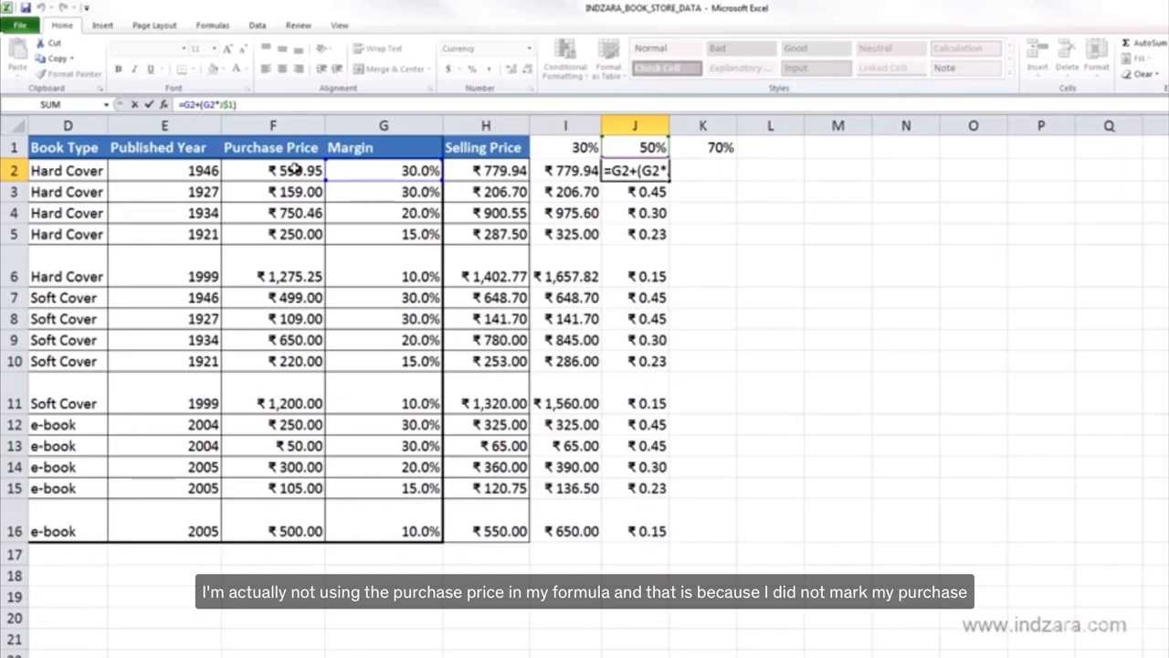
key("ctrl+Return")
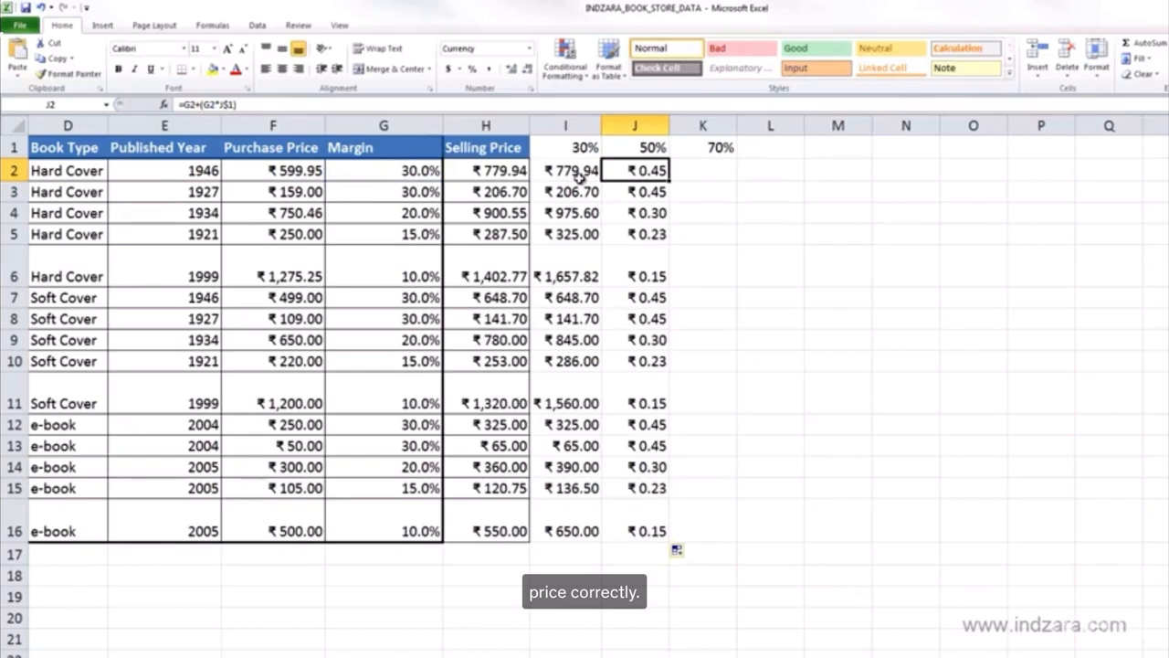
key("ctrl+shift+Down")
key("Delete")
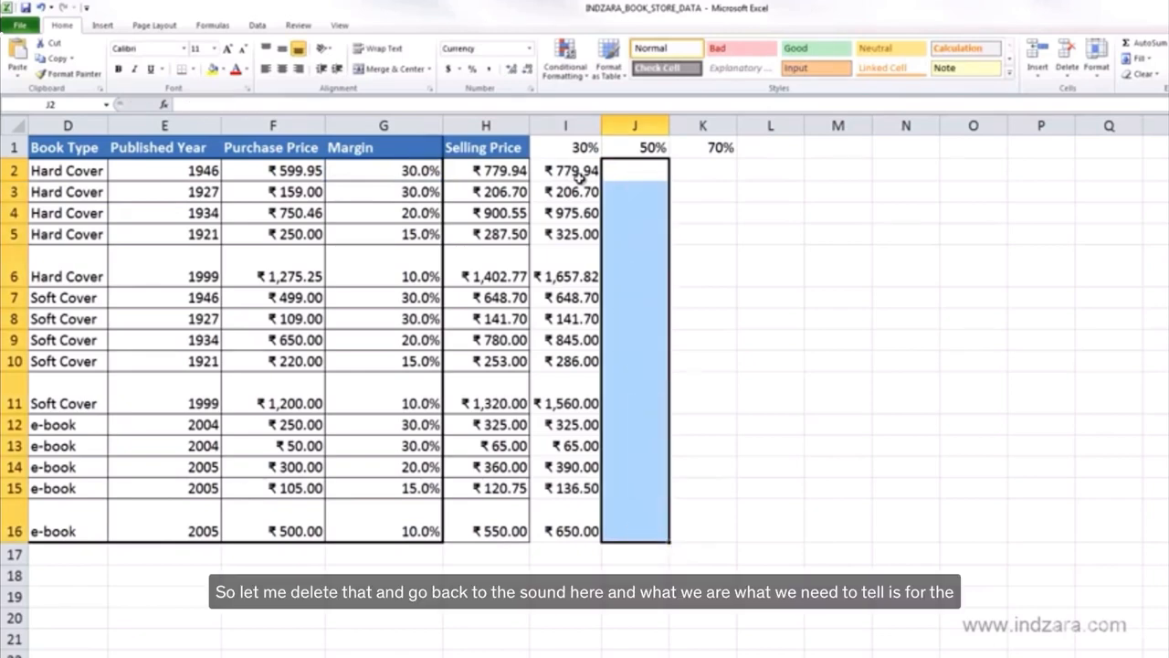
Step: Lock the column of both purchase price references in I2 so the formula reads =$F2+($F2*I$1)
left_click(579, 173)
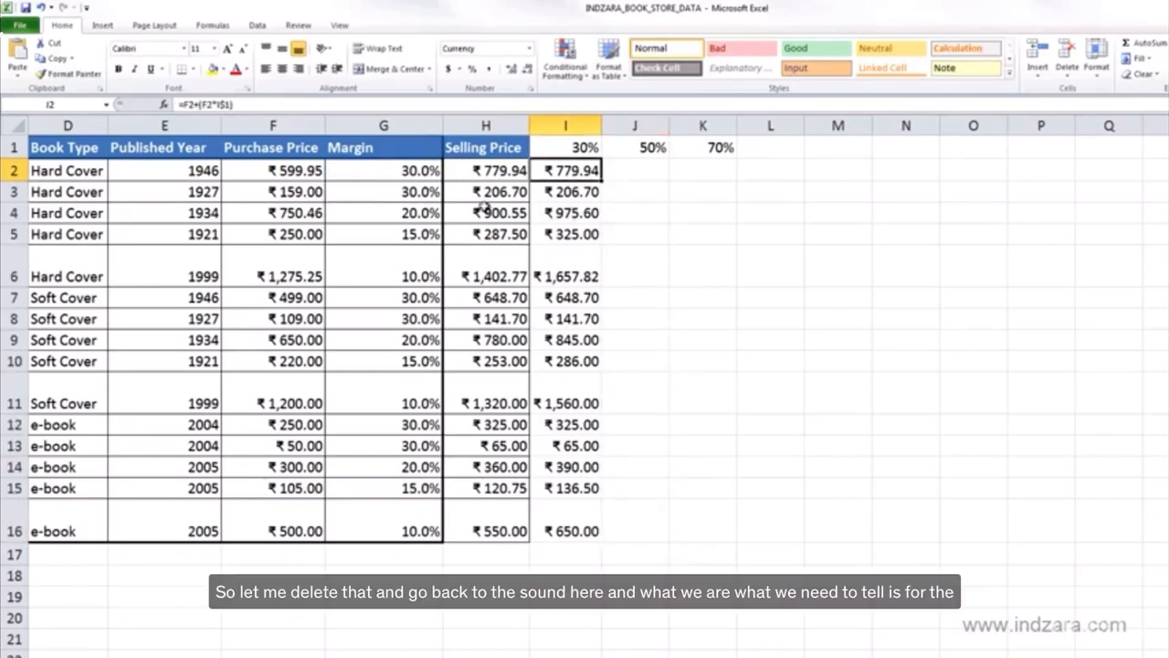
left_click(184, 105)
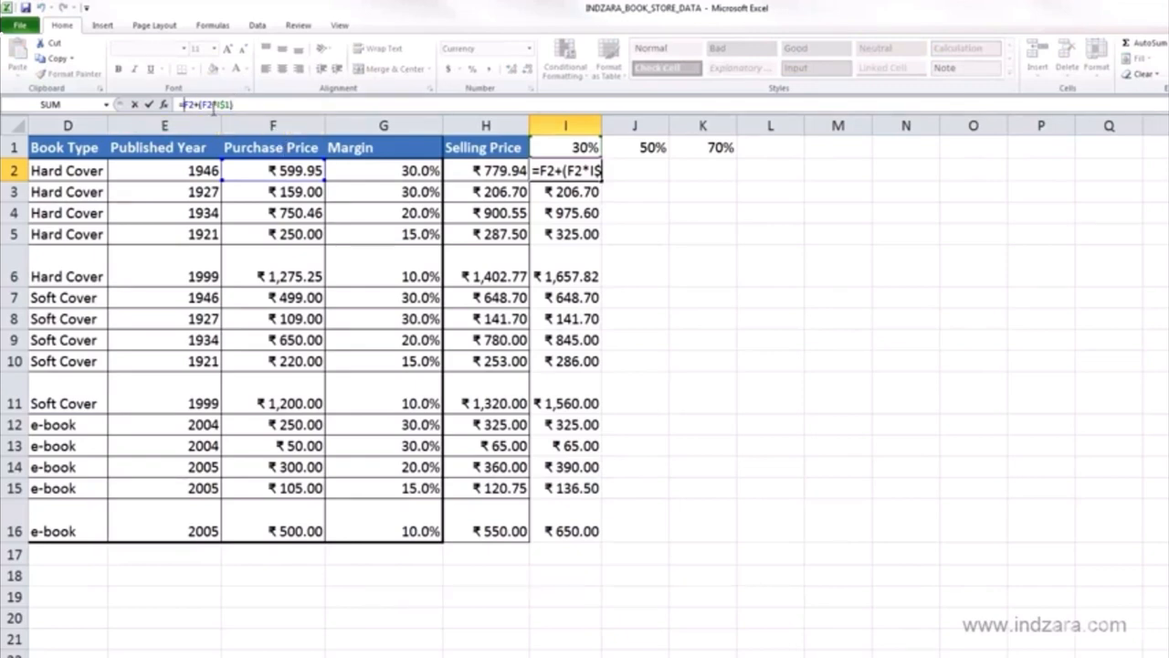
type("$F2+(")
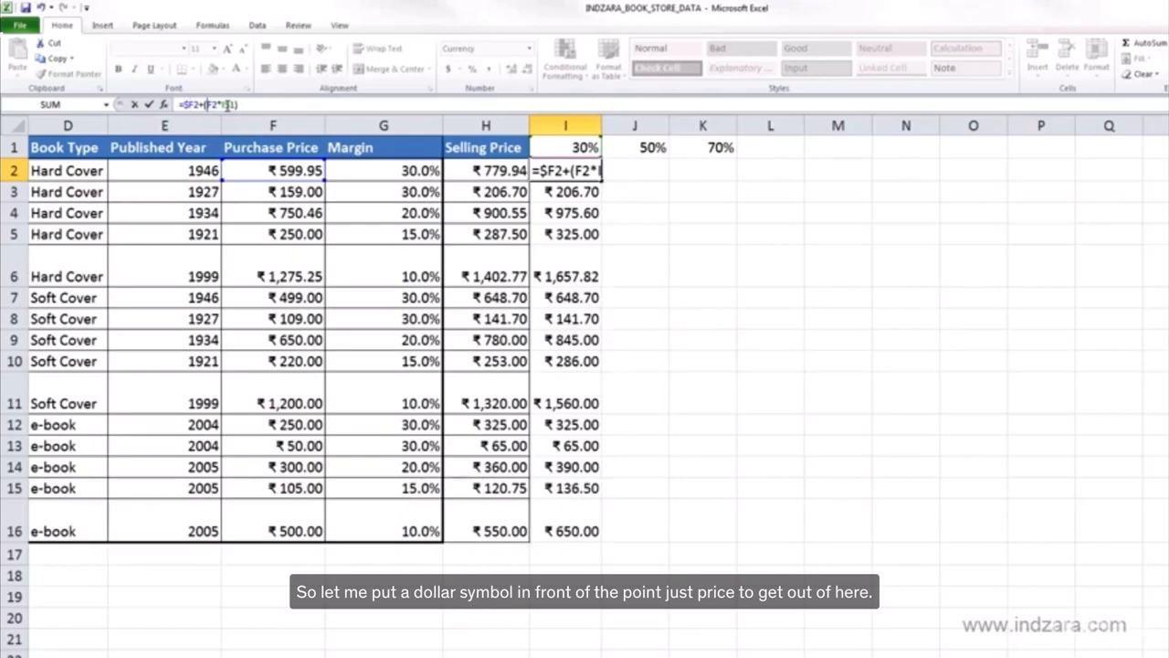
type("$")
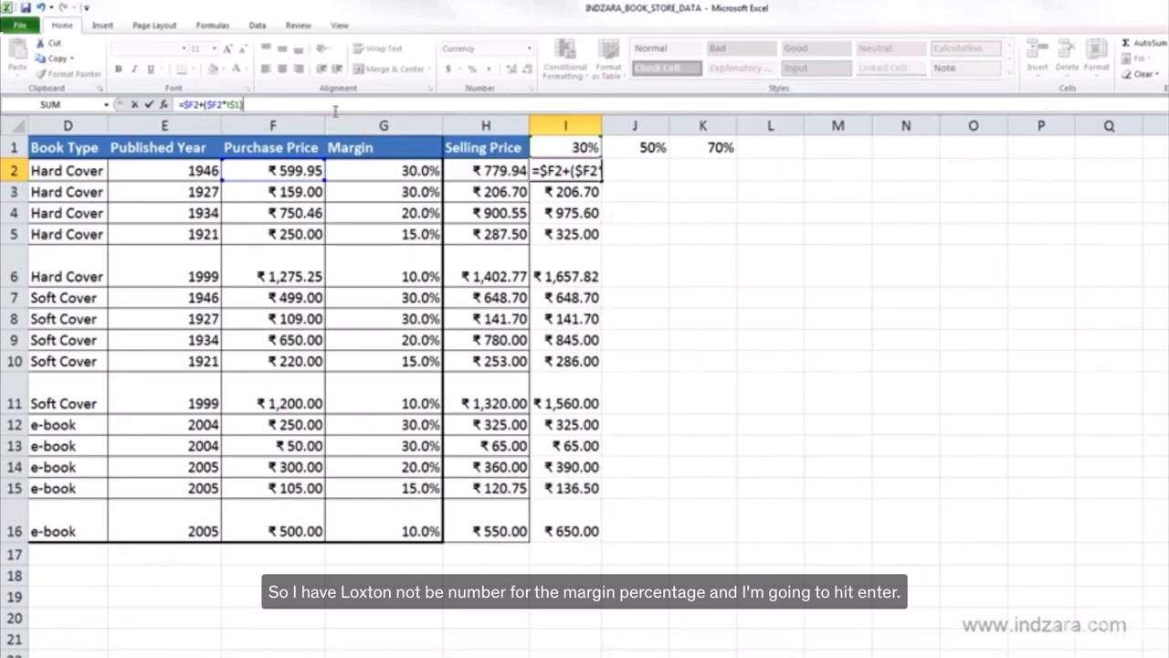
key("Return")
left_click(592, 173)
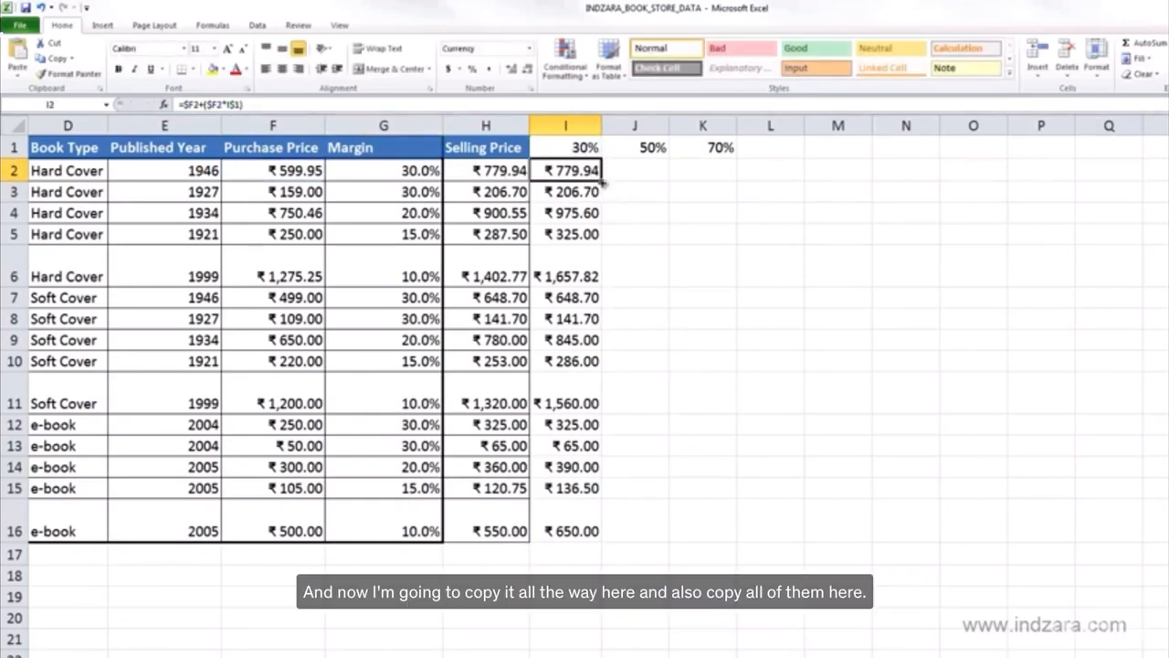
Step: Fill the mixed-reference formula from I2 across and down through K16, and autofit the widths of columns J and K
left_click_drag(601, 180, 736, 552)
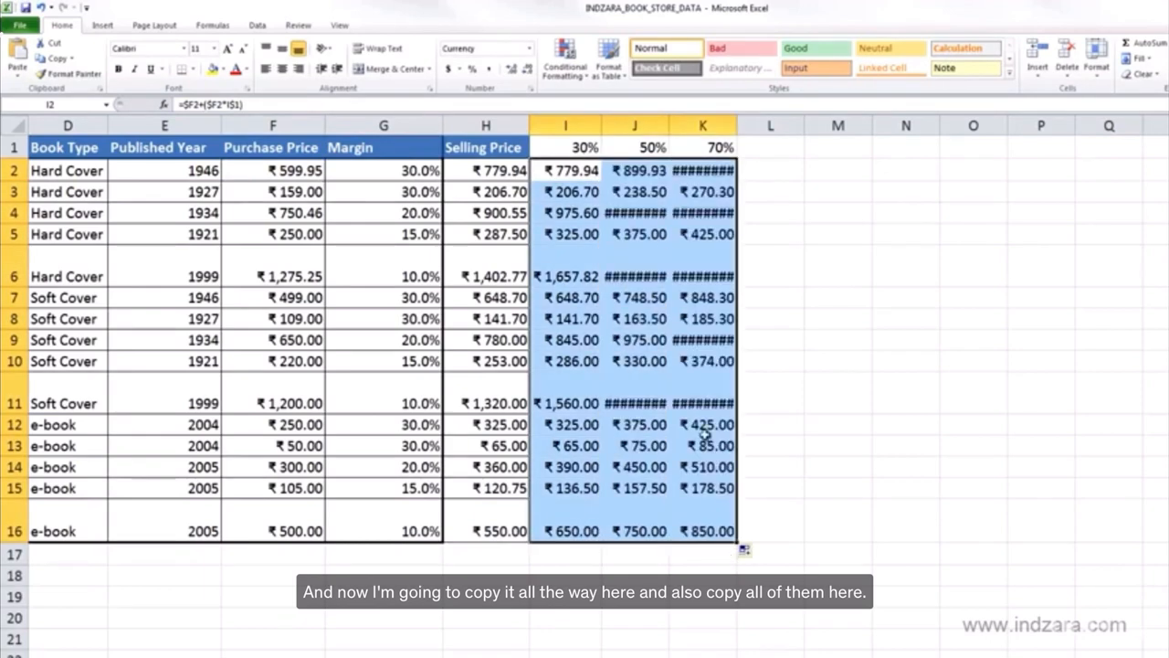
double_click(737, 125)
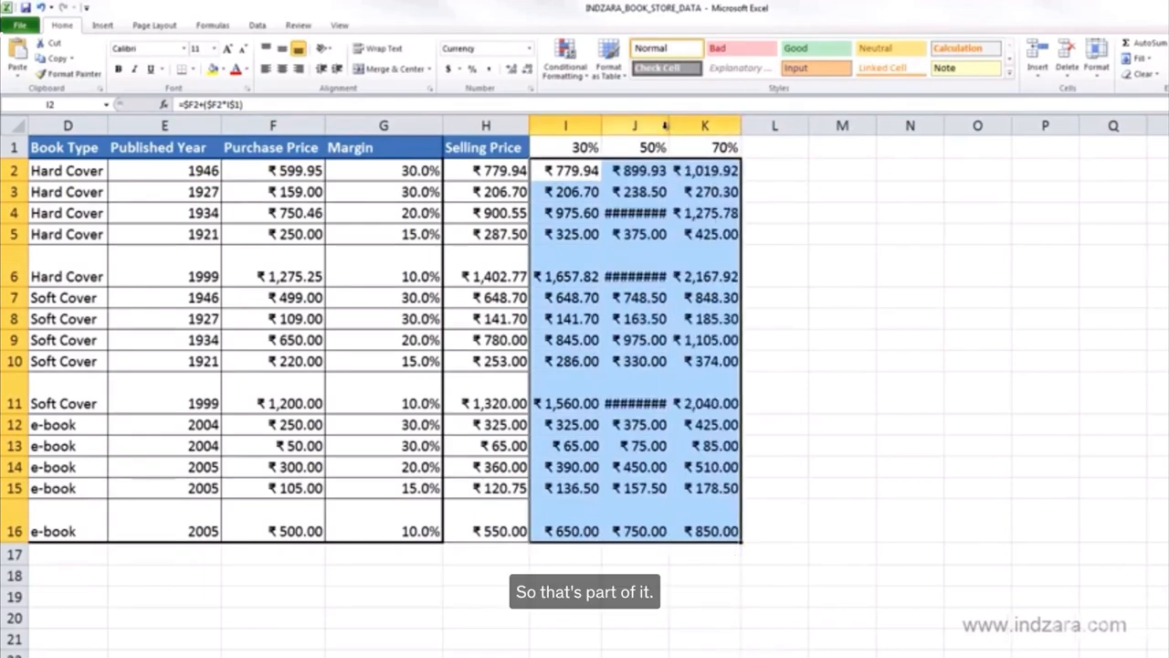
double_click(665, 125)
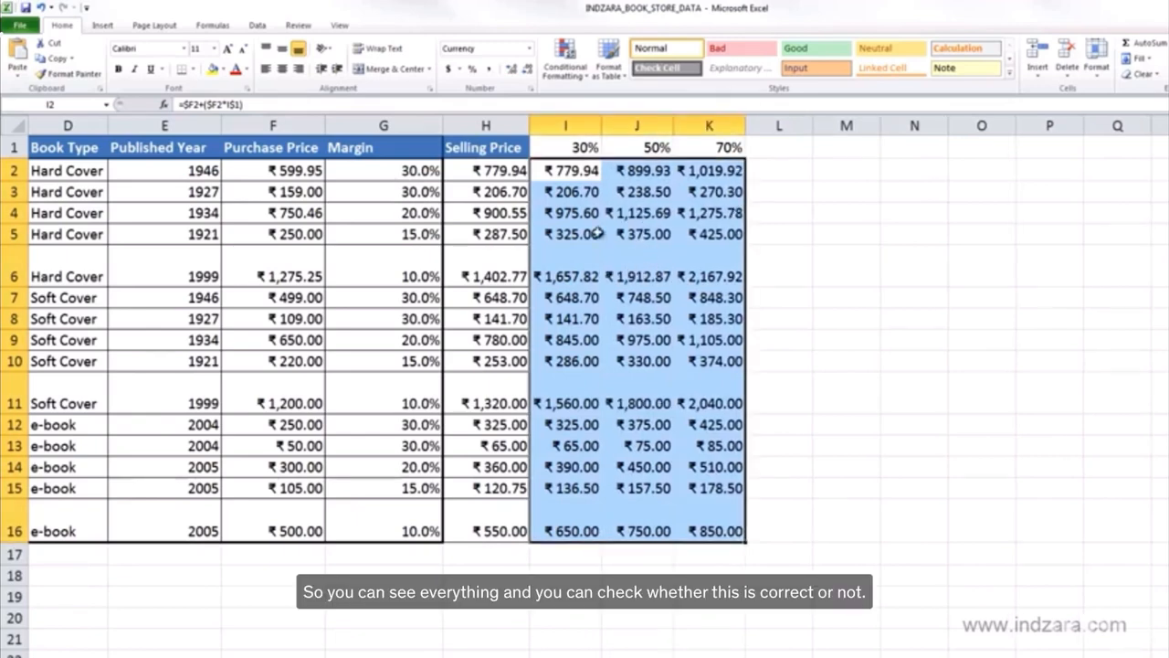
Step: Compare the formulas in I2 and J2 and examine which purchase price and margin cells J2 refers to
left_click(565, 172)
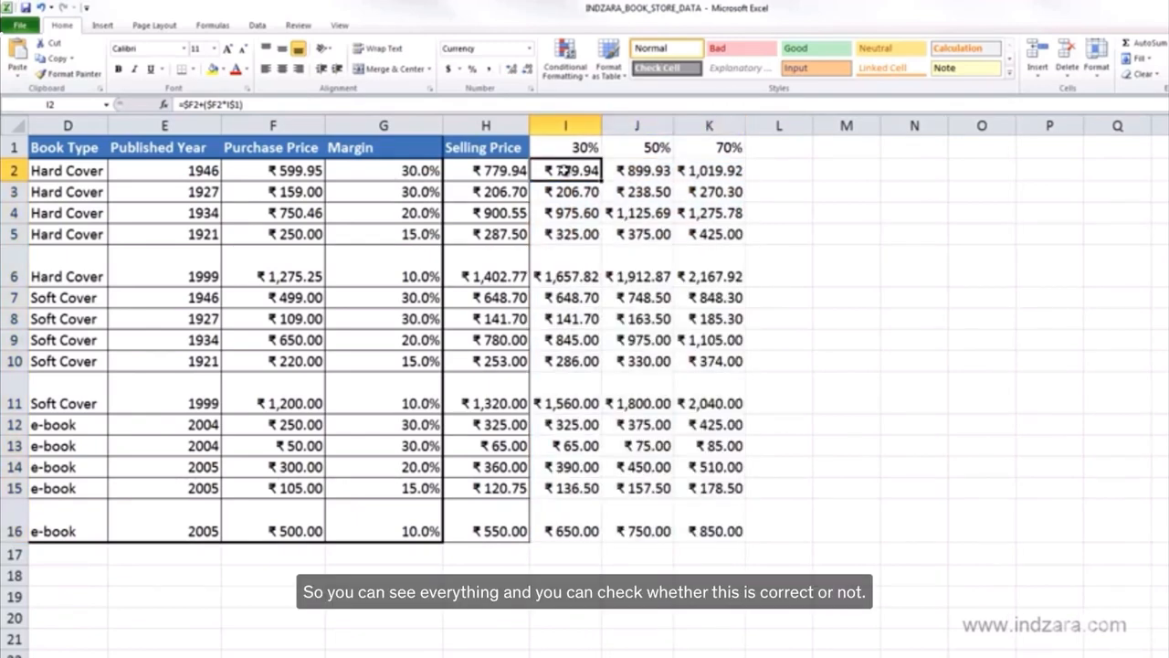
left_click(621, 171)
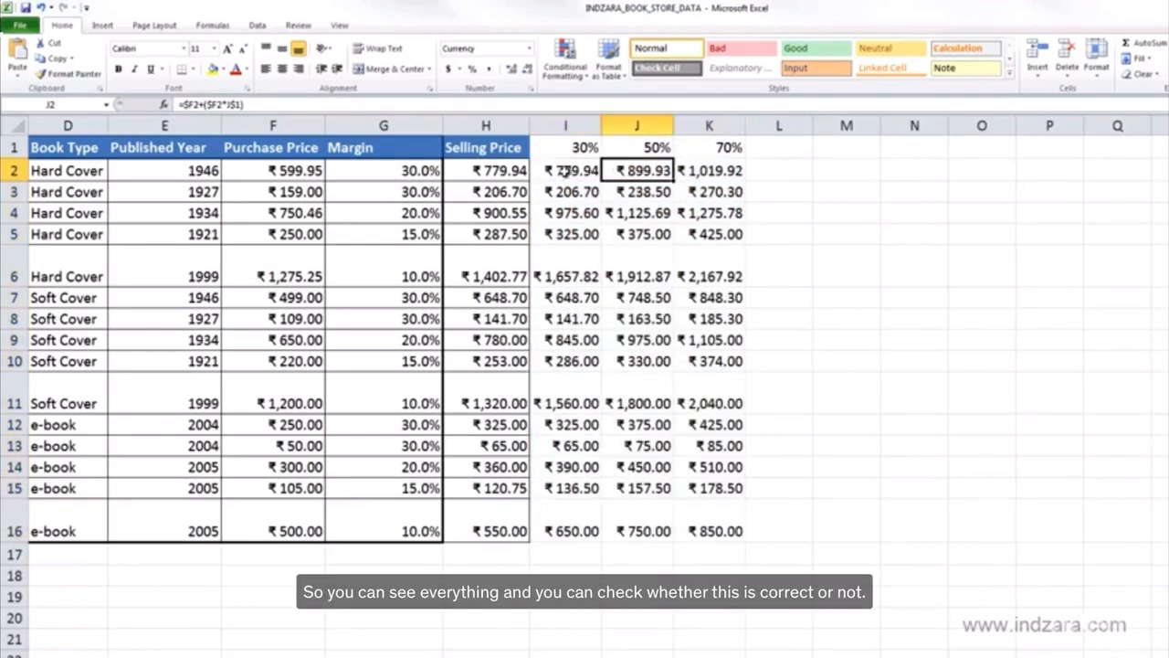
left_click(284, 104)
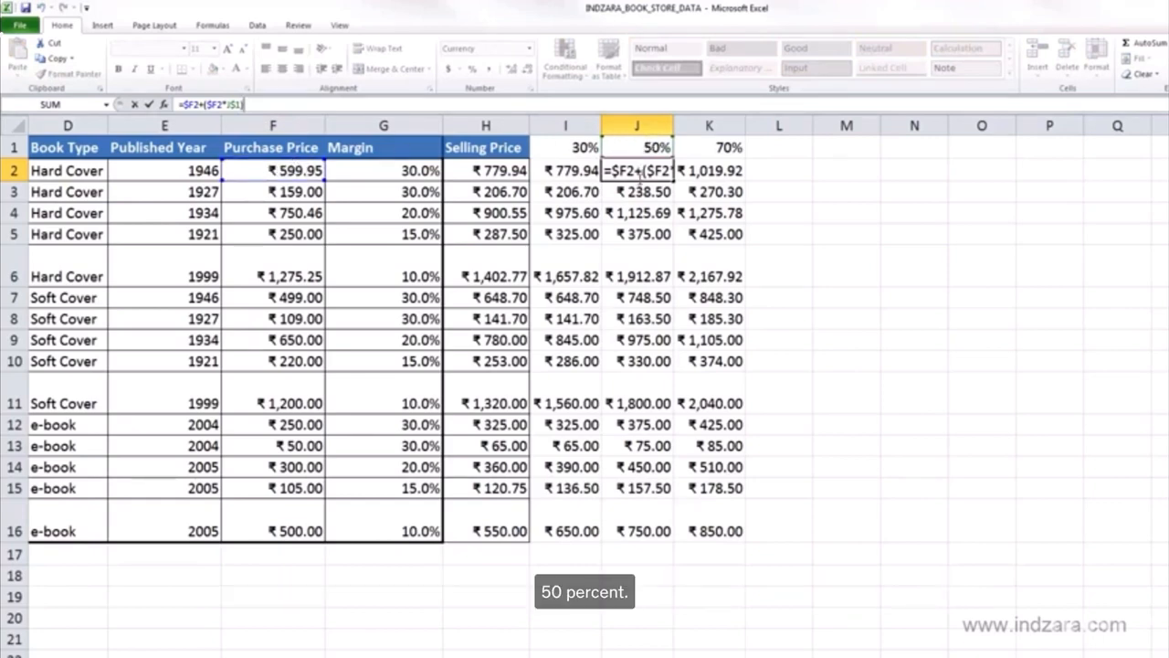
key("ctrl+Return")
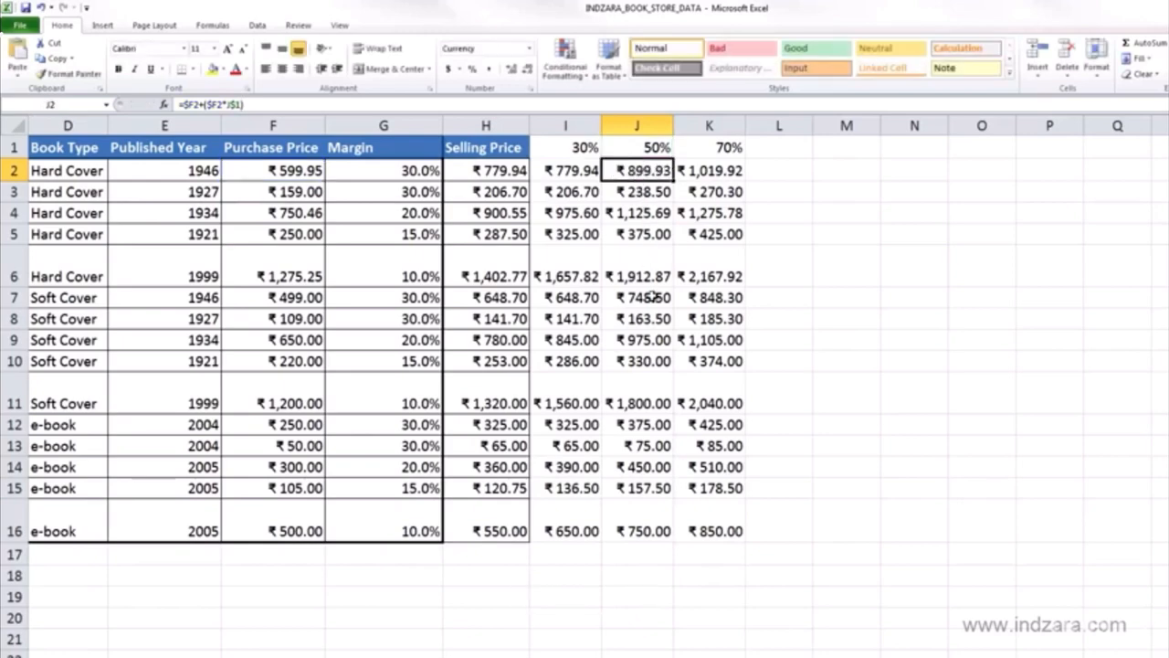
Step: Examine which purchase price and margin cells the formulas in J7 and K16 refer to, and review the filled range I2:K16
left_click(651, 297)
key("F2")
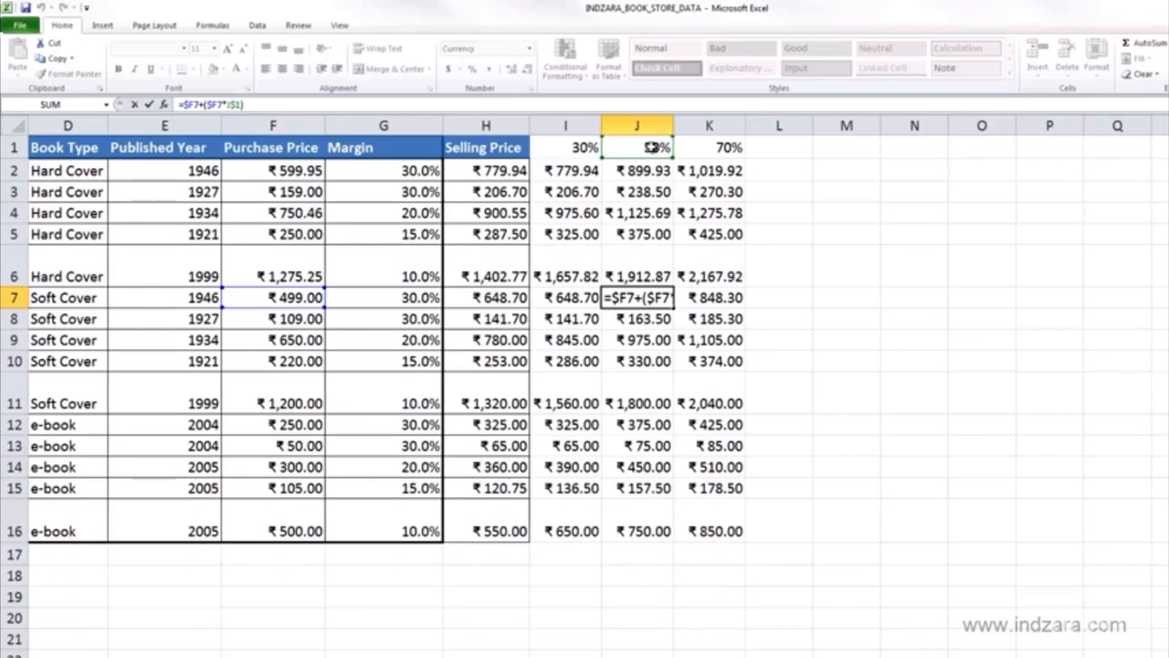
key("ctrl+Return")
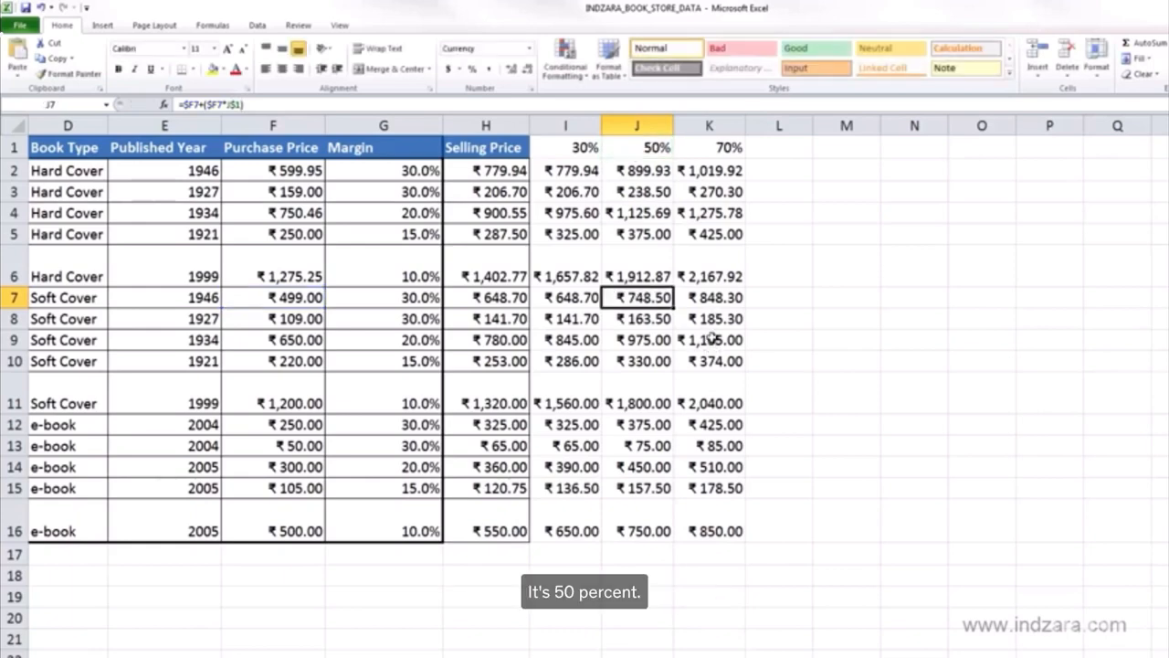
left_click(724, 514)
left_click(283, 110)
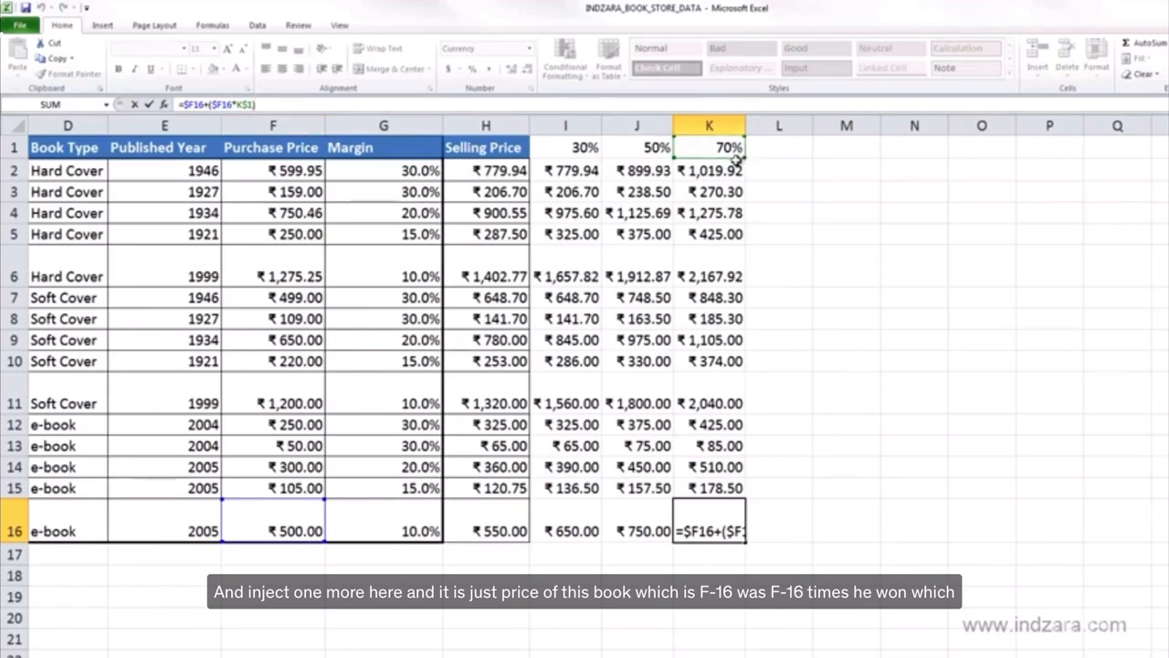
key("ctrl+Return")
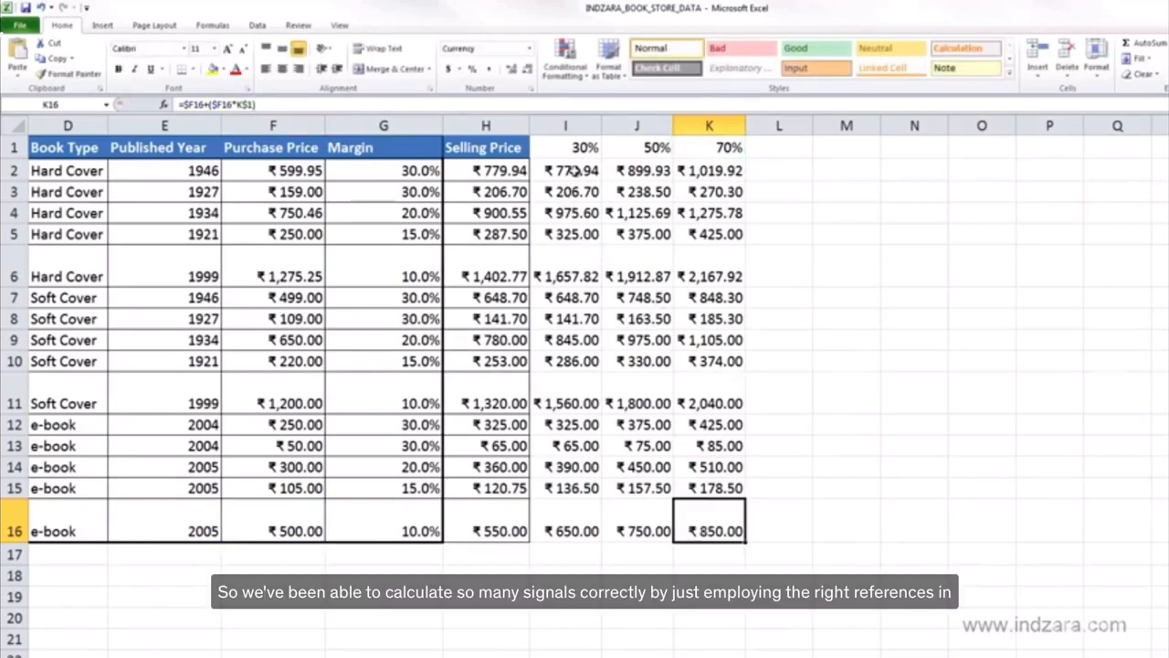
left_click_drag(568, 170, 710, 513)
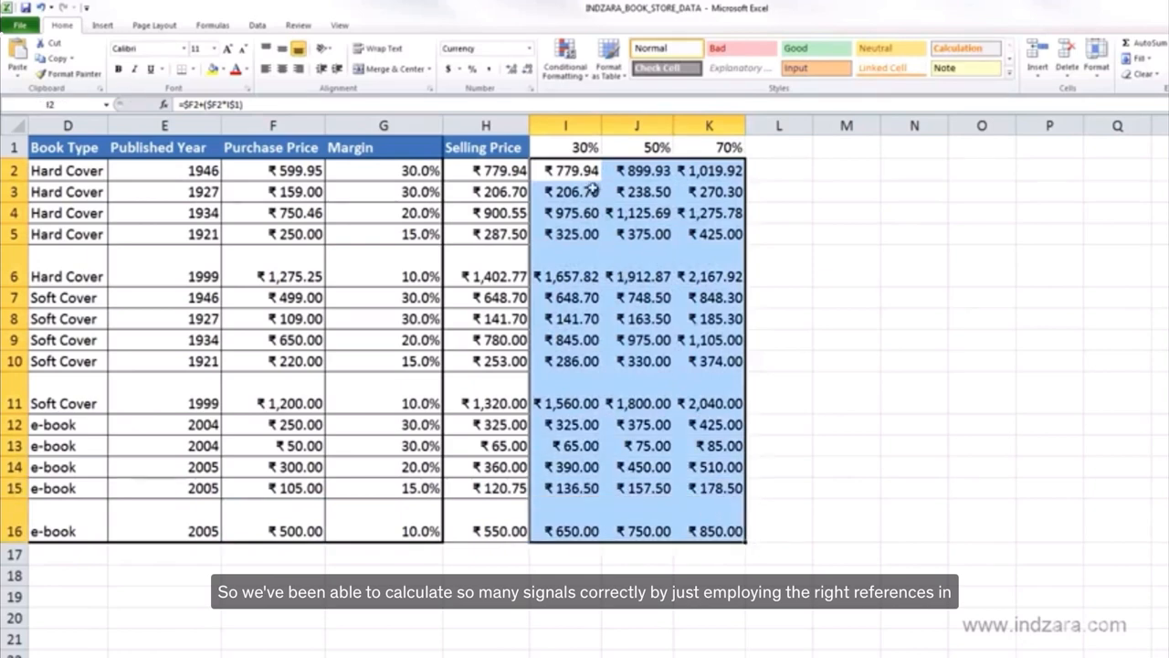
left_click(588, 175)
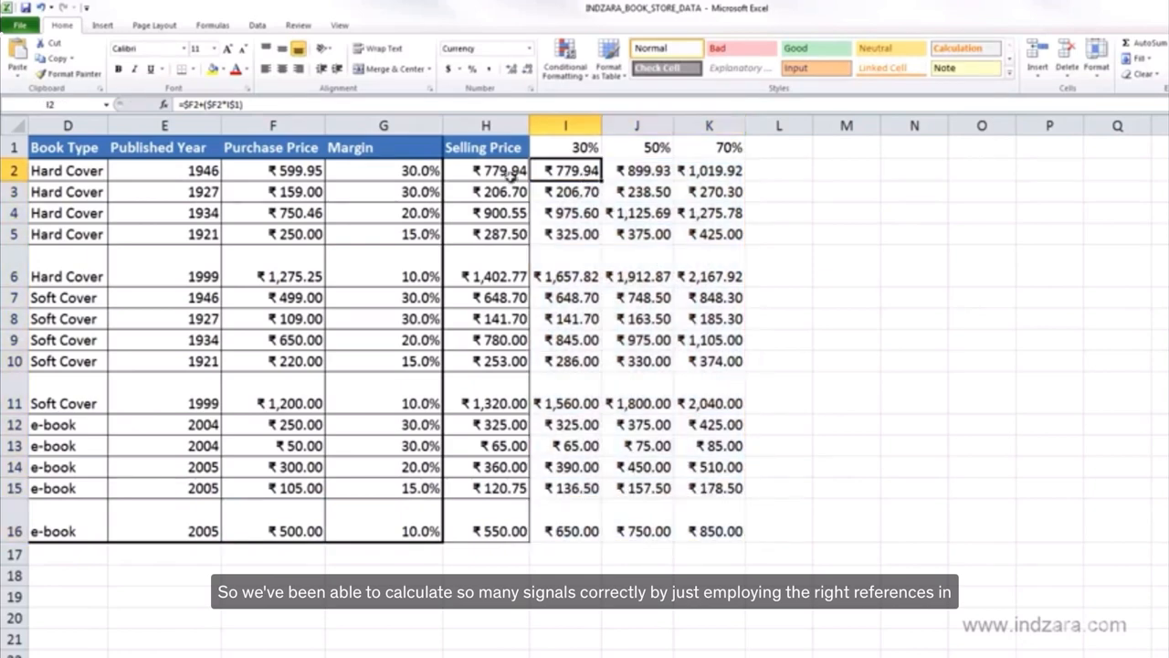